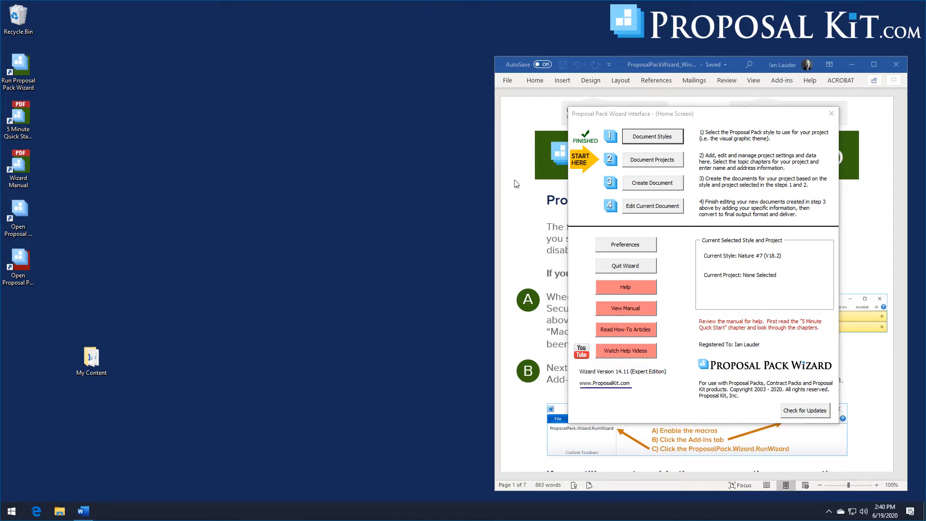
# Start a document project and turn off its use of Excel dynamic links
pyautogui.click(650, 160)
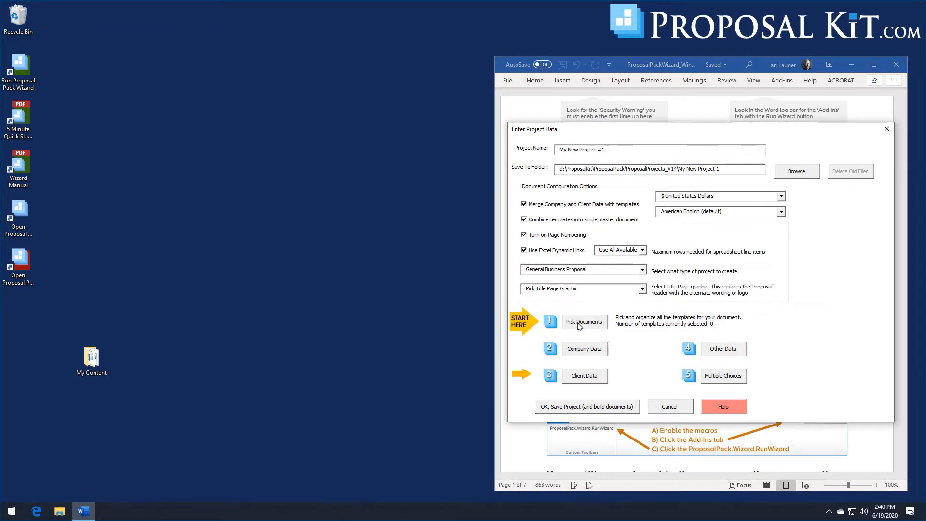
pyautogui.click(552, 252)
# Select the Cover Letter, Title Page, Back Page, Executive Summary, Services Provided, Cost Summary and Company History templates for the project
pyautogui.click(579, 322)
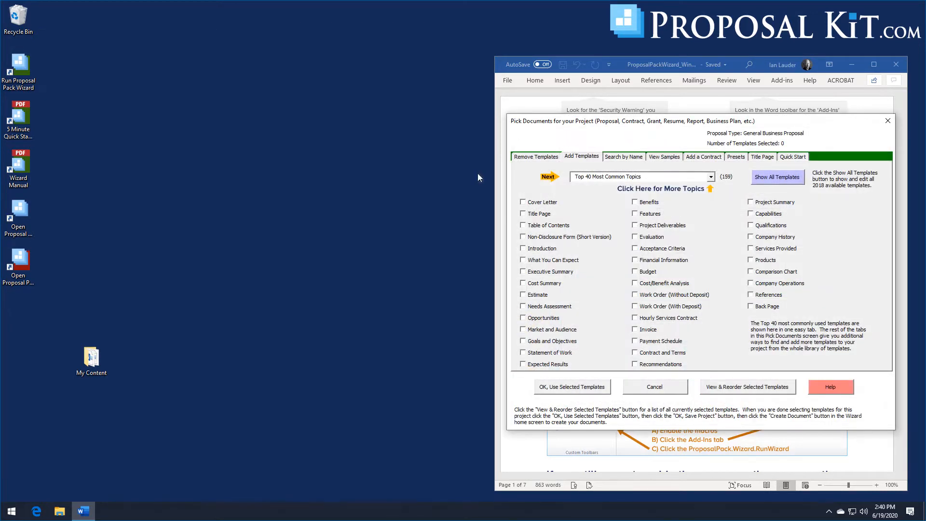
pyautogui.click(546, 202)
pyautogui.click(542, 215)
pyautogui.click(751, 307)
pyautogui.click(530, 273)
pyautogui.click(766, 251)
pyautogui.click(540, 284)
pyautogui.click(765, 239)
# Browse the Real Estate topic pages of available templates and return to Top 40 Most Common Topics
pyautogui.click(711, 178)
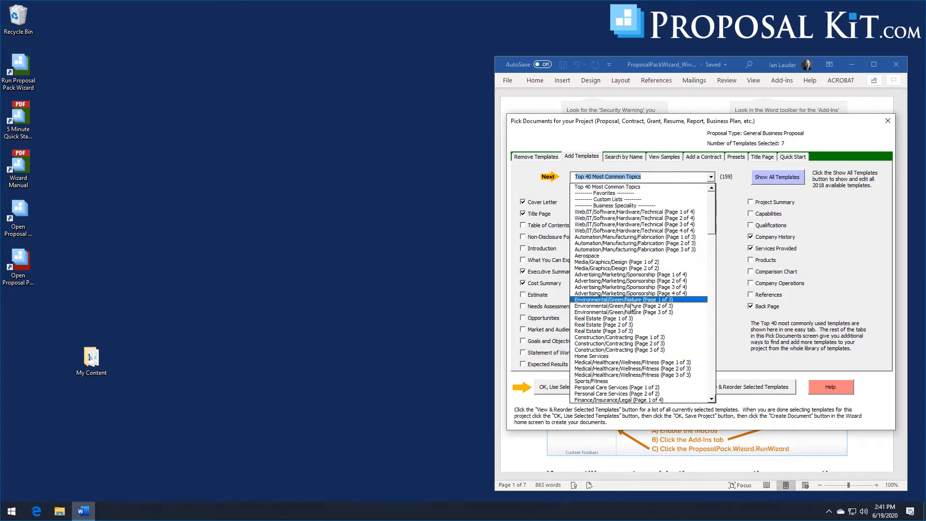
pyautogui.click(625, 318)
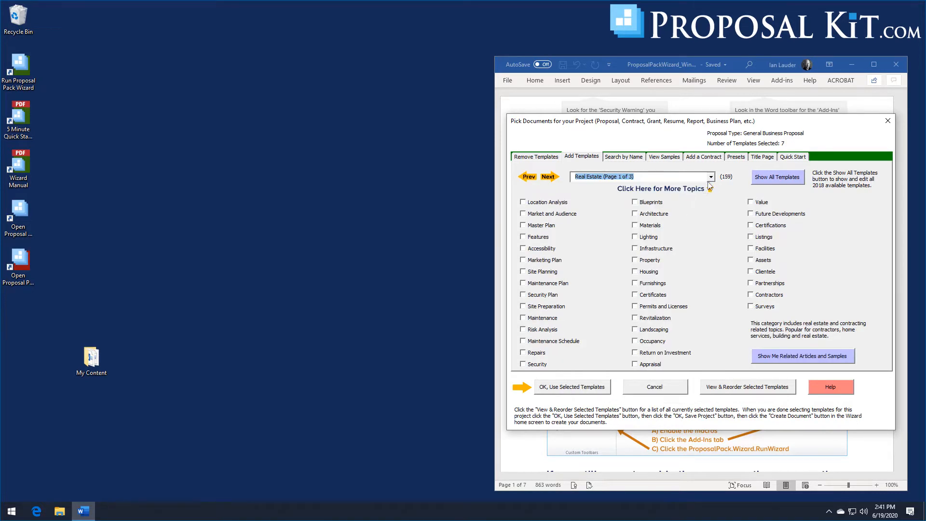
pyautogui.click(548, 178)
pyautogui.click(549, 178)
pyautogui.click(528, 178)
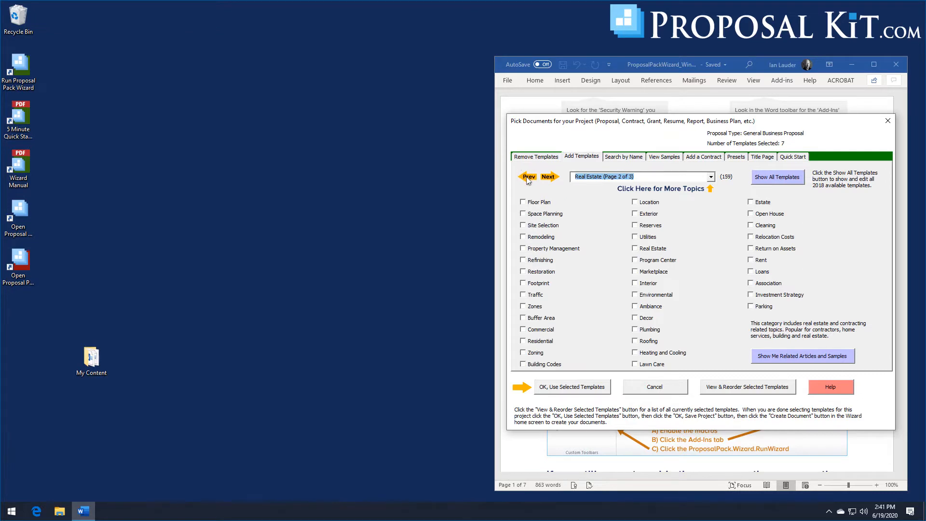
pyautogui.click(529, 178)
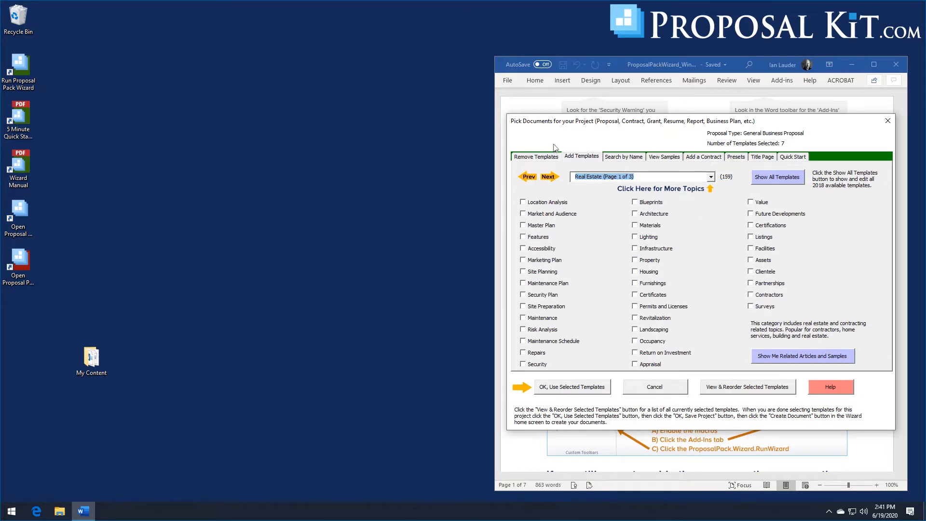
pyautogui.click(711, 177)
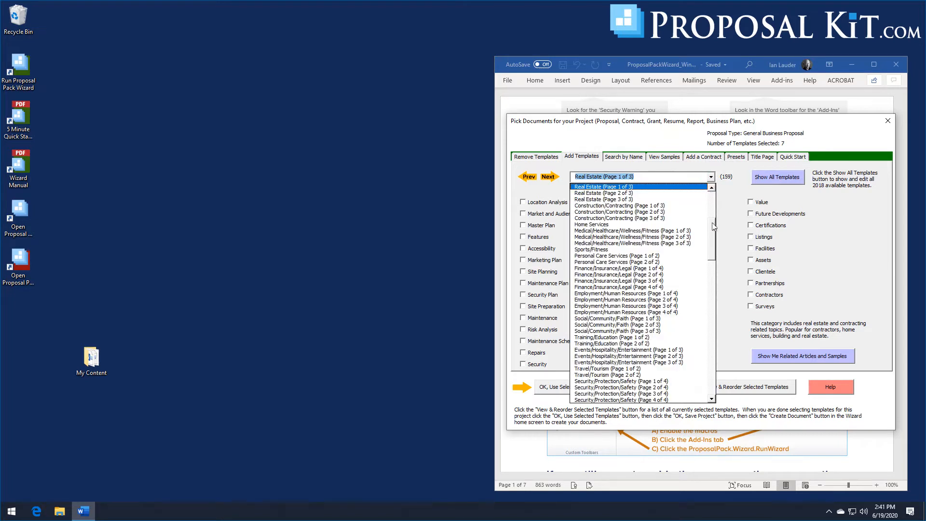
pyautogui.scroll(7, 714, 226)
pyautogui.click(617, 187)
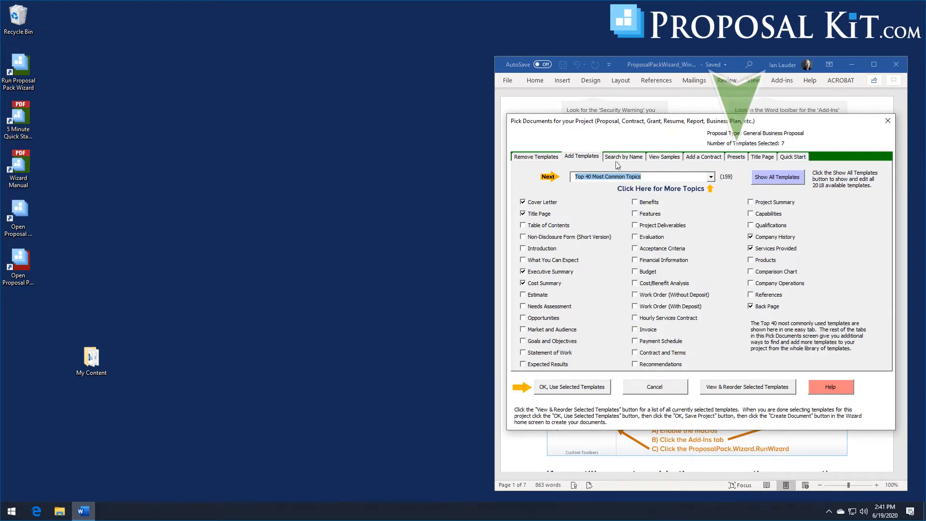
# Save the selected templates as the preset "My Services List" and use it to auto-populate new projects
pyautogui.click(736, 157)
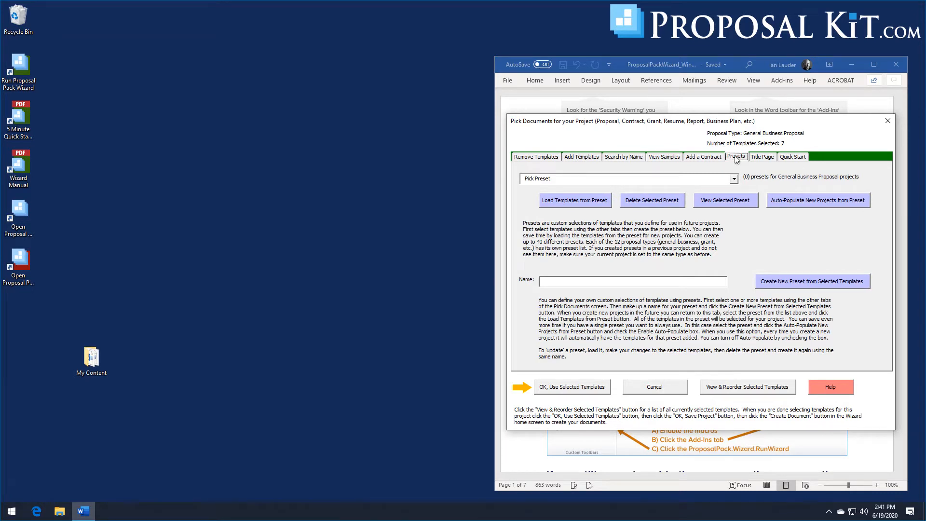
pyautogui.click(655, 282)
pyautogui.write('My Services List')
pyautogui.click(801, 284)
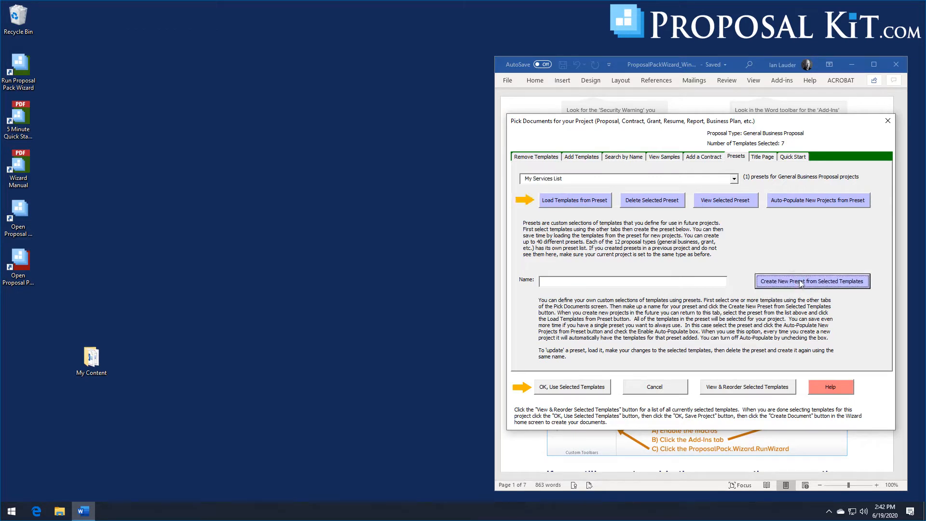
pyautogui.click(793, 200)
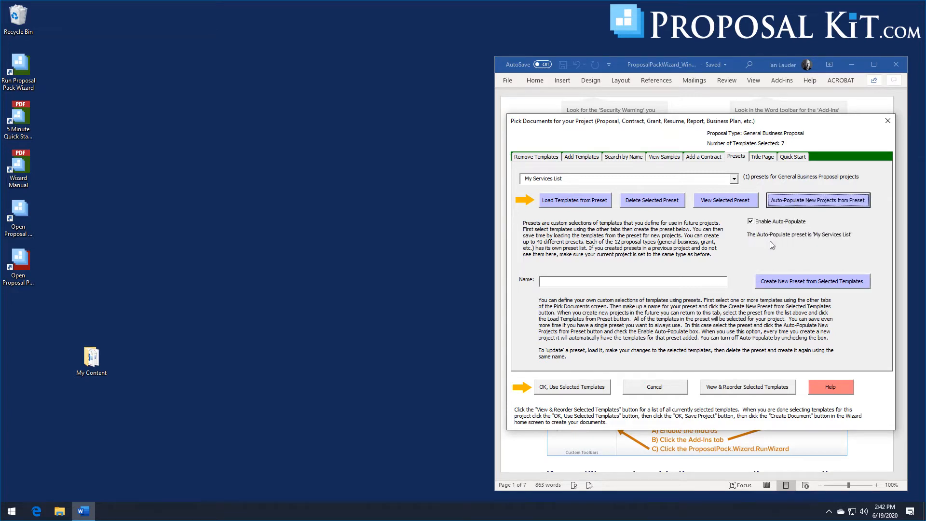
# Accept the selected templates, then save the project and build its documents
pyautogui.click(559, 390)
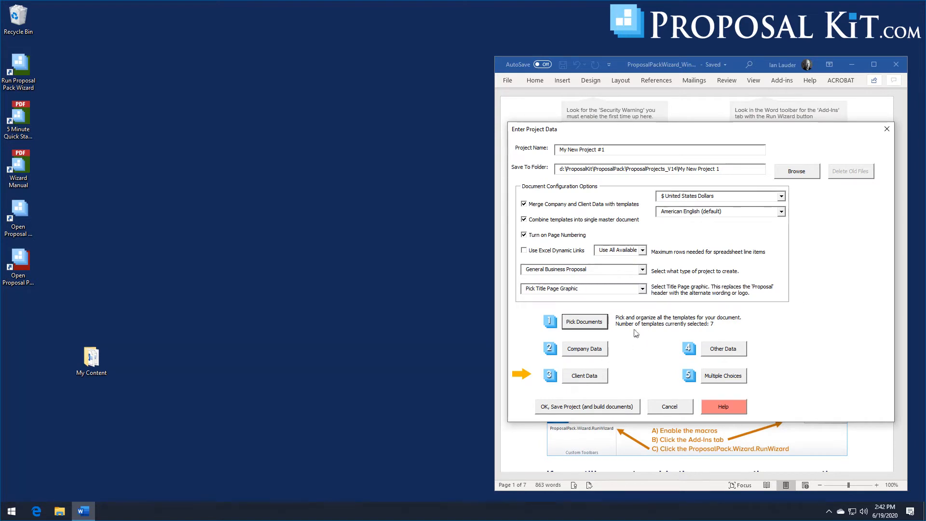
pyautogui.click(573, 408)
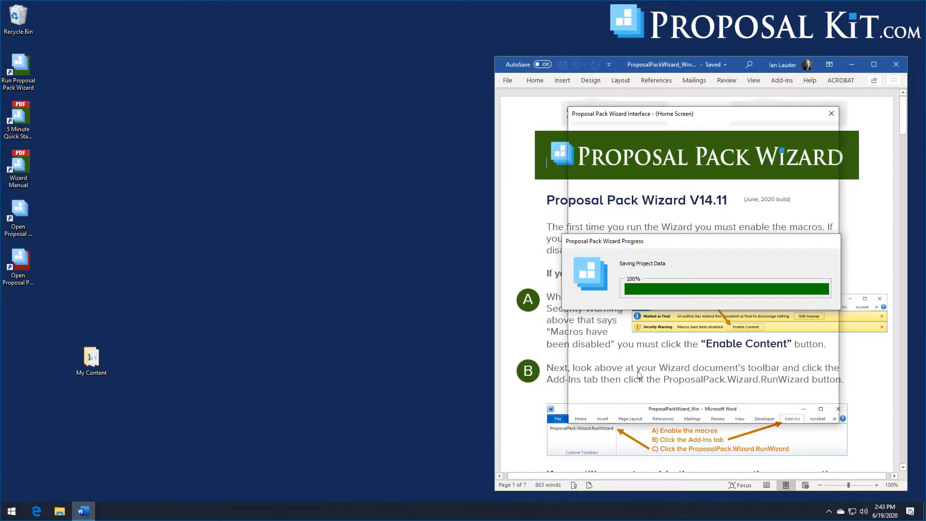
pyautogui.click(508, 303)
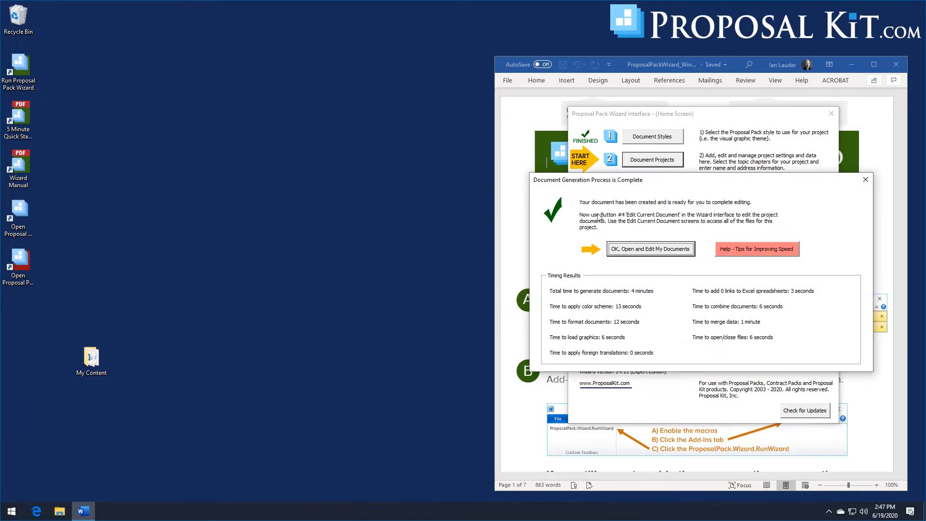
# Open the Combined Project Document in Word and place its window beside the wizard
pyautogui.click(631, 250)
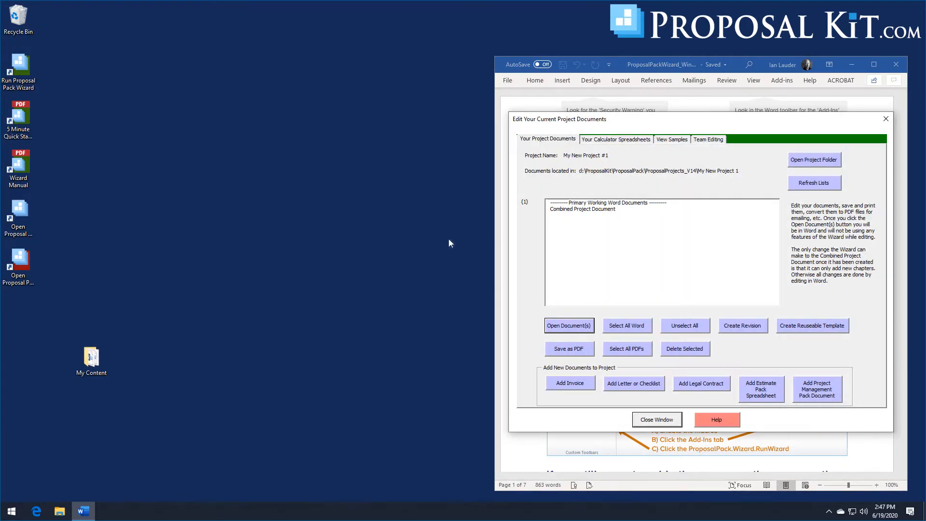
pyautogui.click(569, 210)
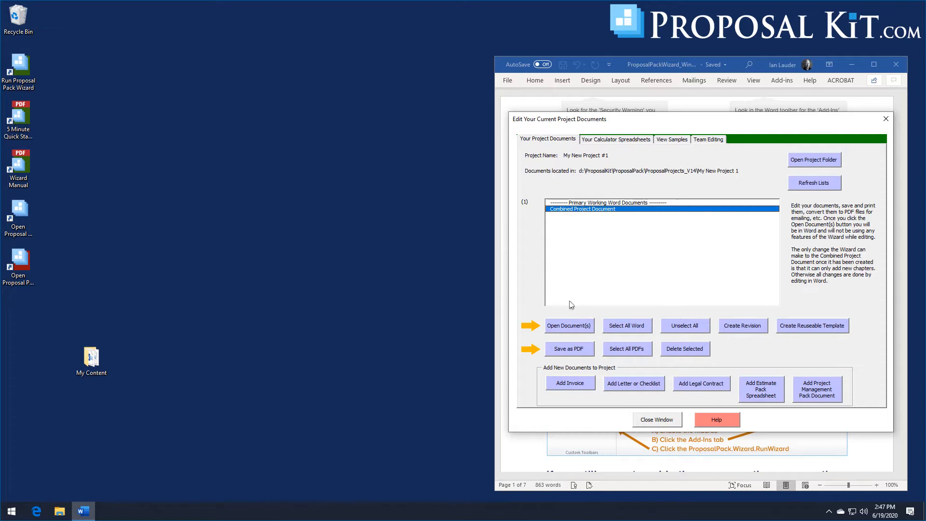
pyautogui.click(575, 327)
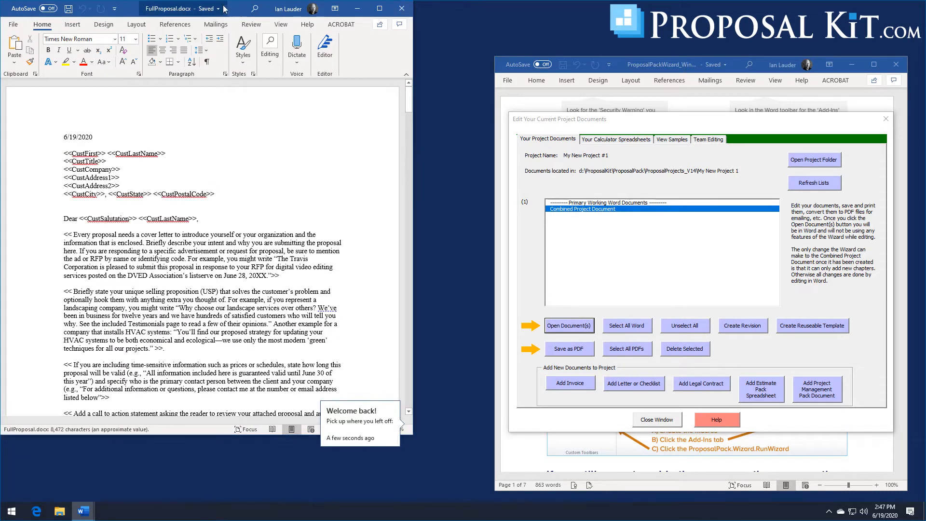
pyautogui.moveTo(239, 11); pyautogui.dragTo(301, 22)
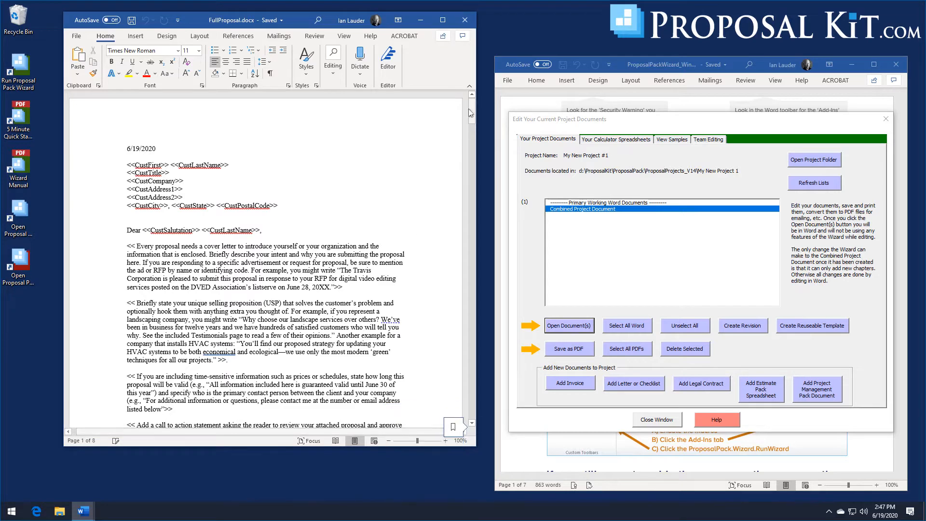
# Examine the generated proposal from the cover letter to the back page, then close it and return to the wizard's home screen
pyautogui.moveTo(471, 112); pyautogui.dragTo(471, 153)
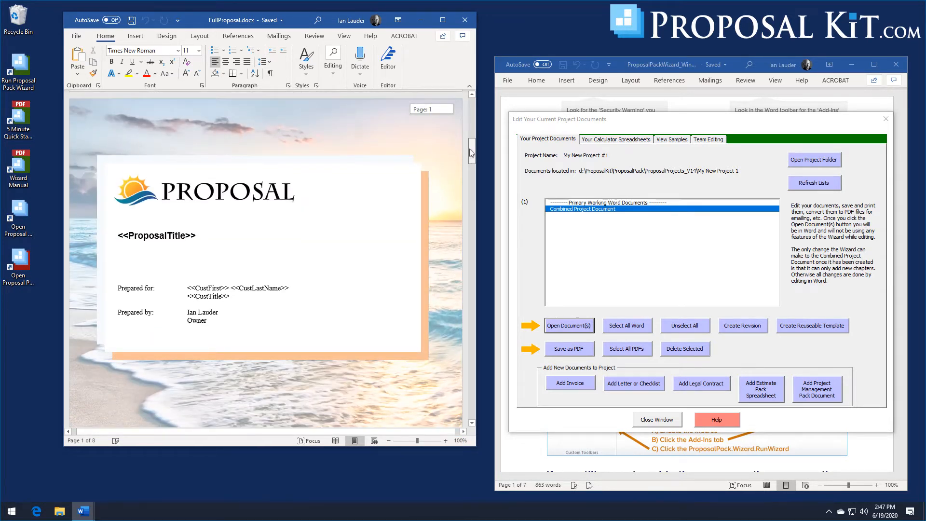
pyautogui.moveTo(471, 153); pyautogui.dragTo(472, 315)
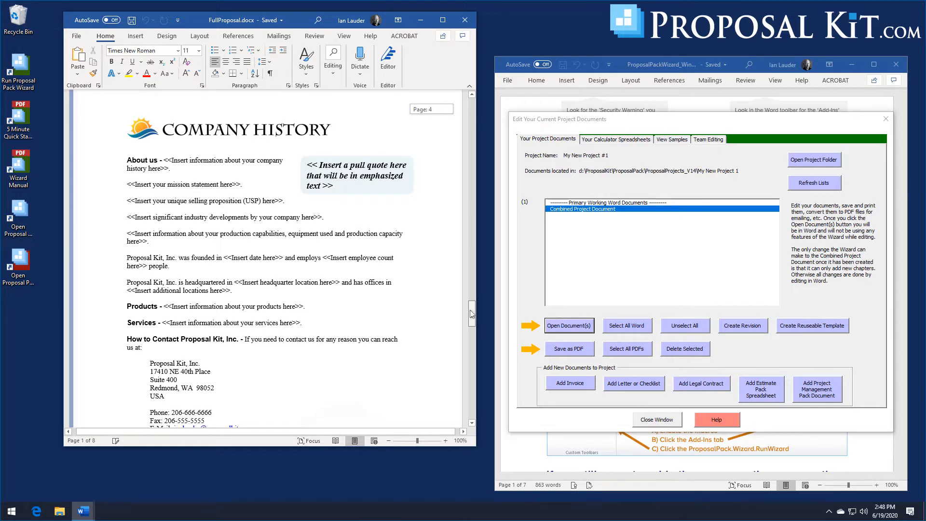
pyautogui.moveTo(472, 314); pyautogui.dragTo(472, 314)
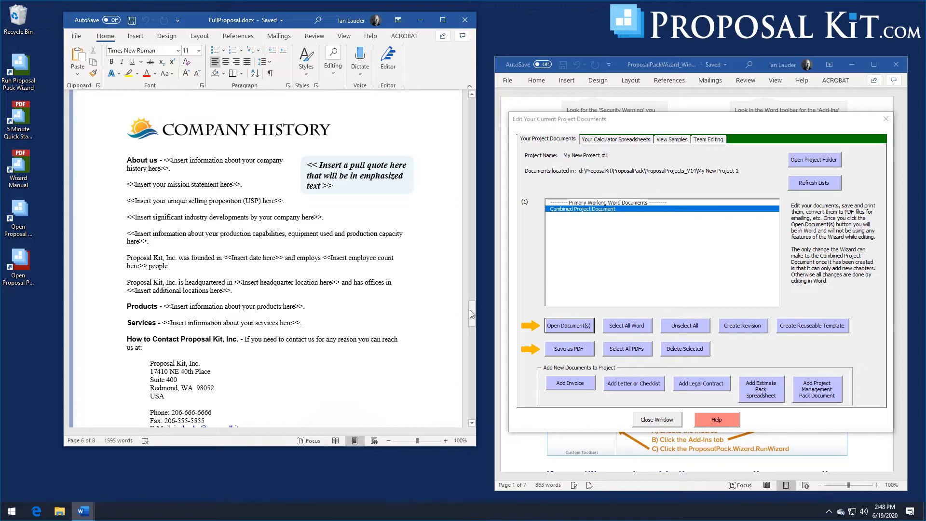
pyautogui.moveTo(472, 314); pyautogui.dragTo(472, 330)
pyautogui.moveTo(472, 336); pyautogui.dragTo(476, 388)
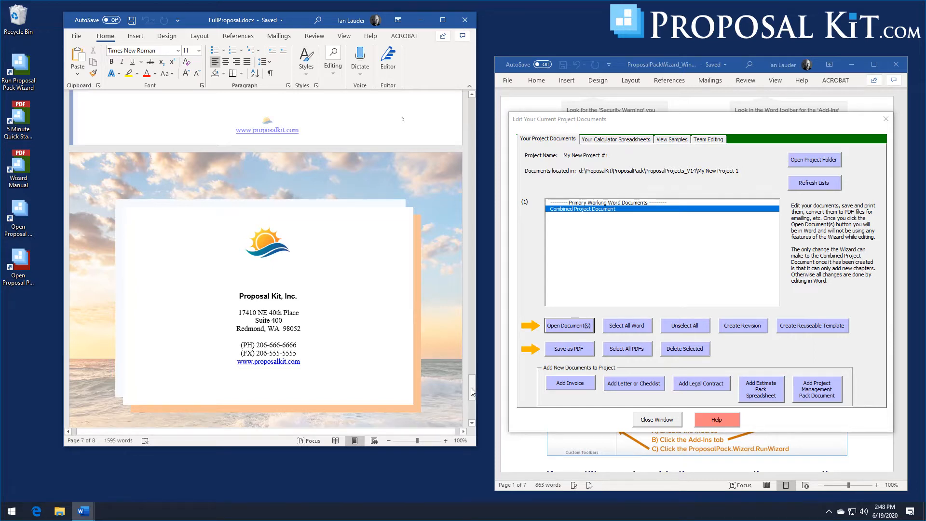
pyautogui.moveTo(472, 392); pyautogui.dragTo(485, 106)
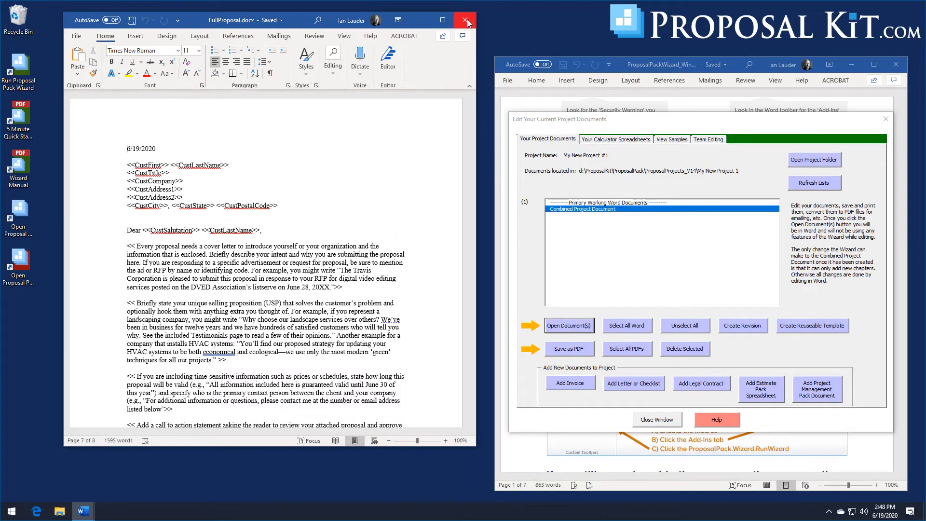
pyautogui.click(467, 21)
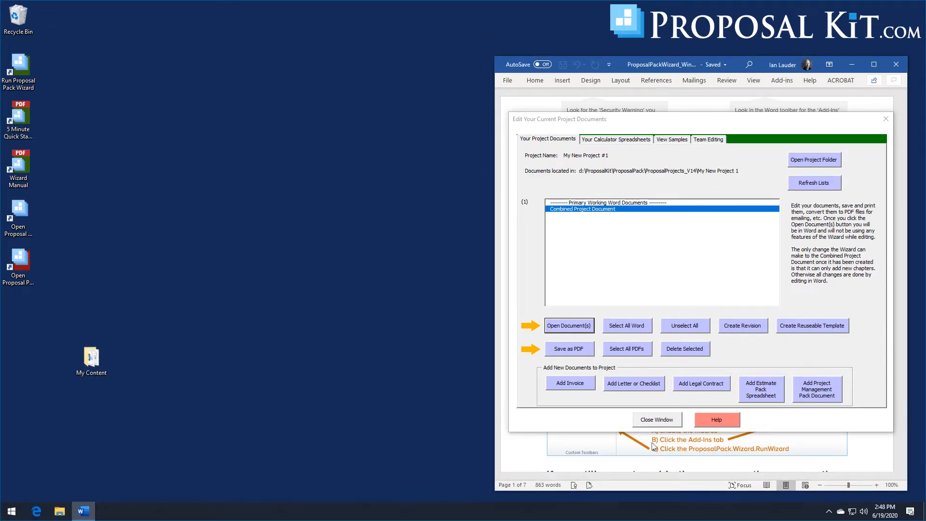
pyautogui.click(657, 419)
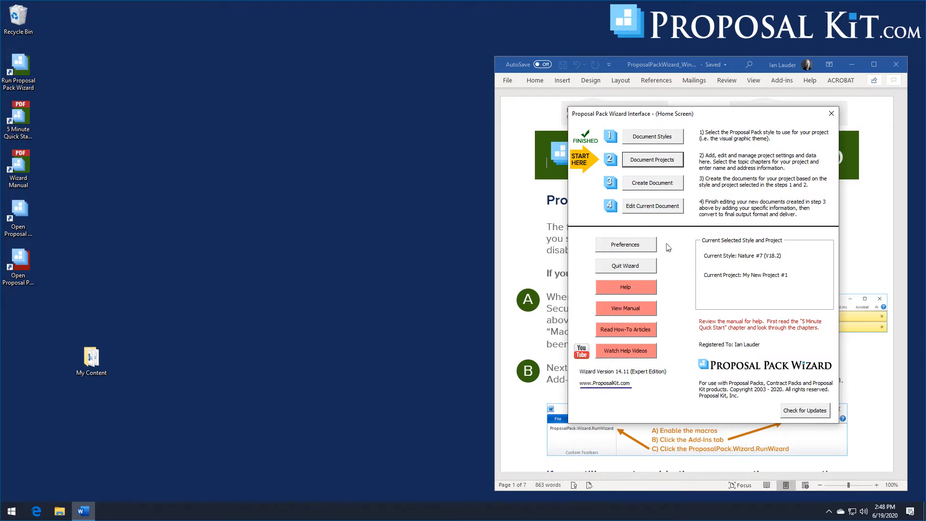
# Add another new project and turn off its Excel dynamic links
pyautogui.click(660, 166)
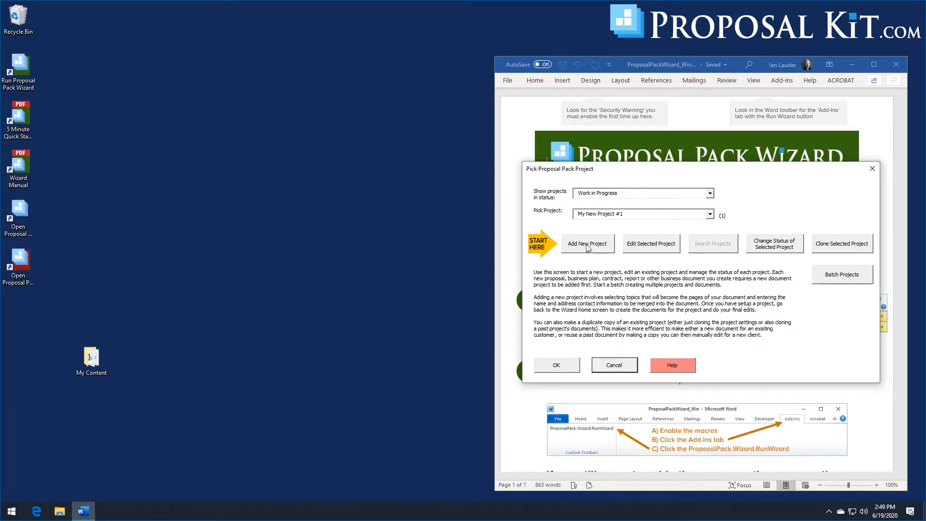
pyautogui.click(587, 245)
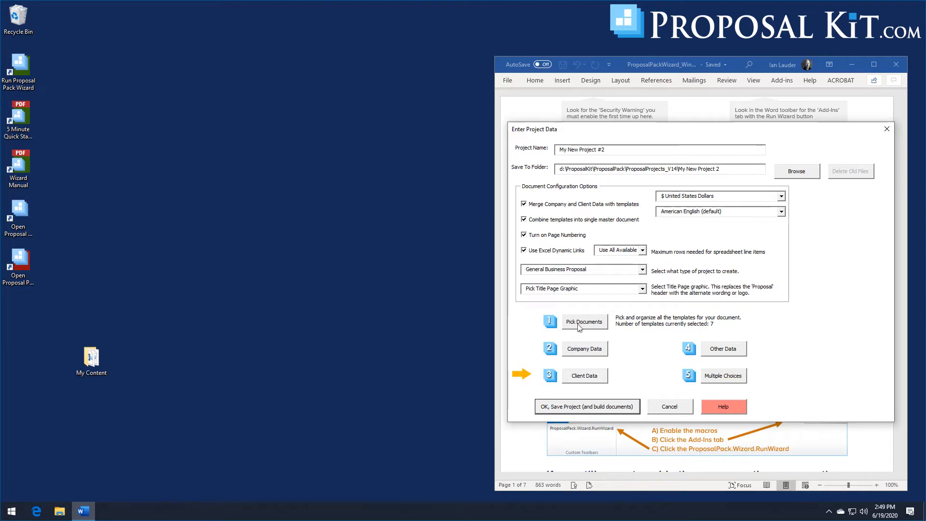
pyautogui.click(550, 250)
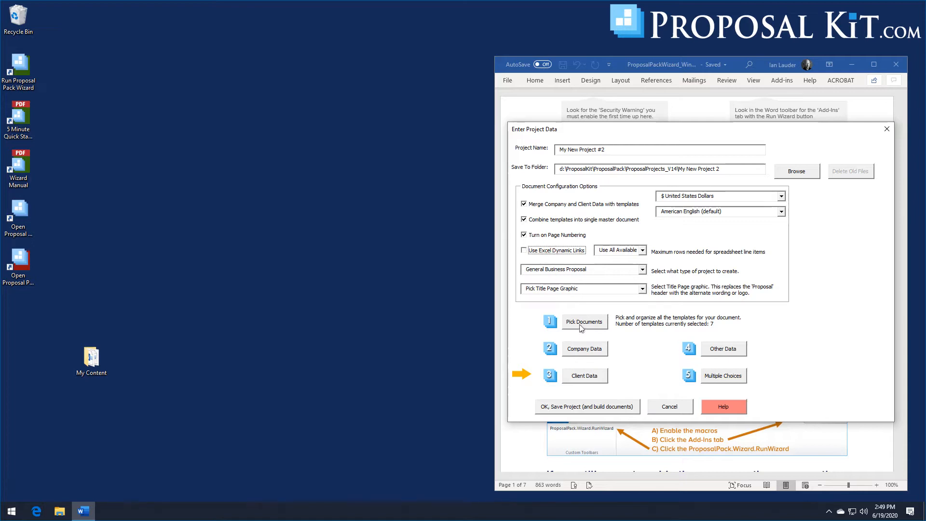
# Review which templates are preselected for the new project and their combined order
pyautogui.click(584, 326)
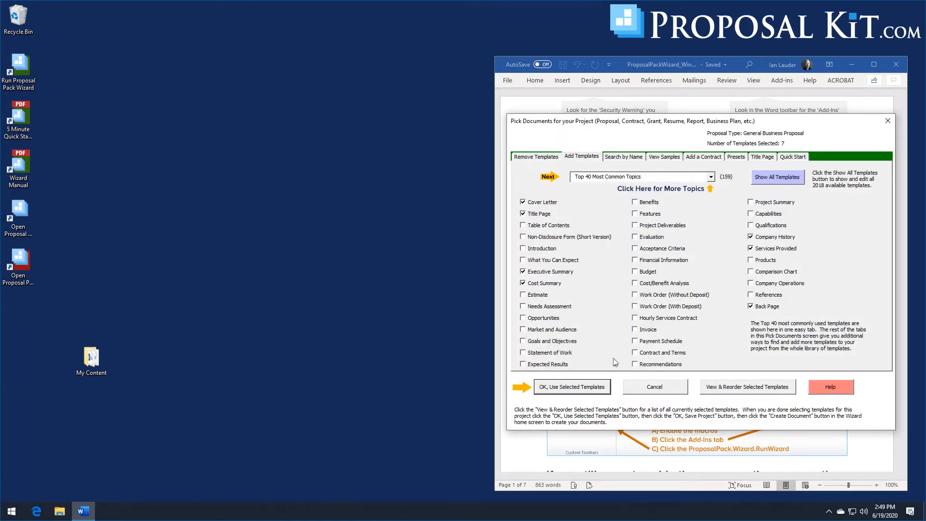
pyautogui.click(716, 389)
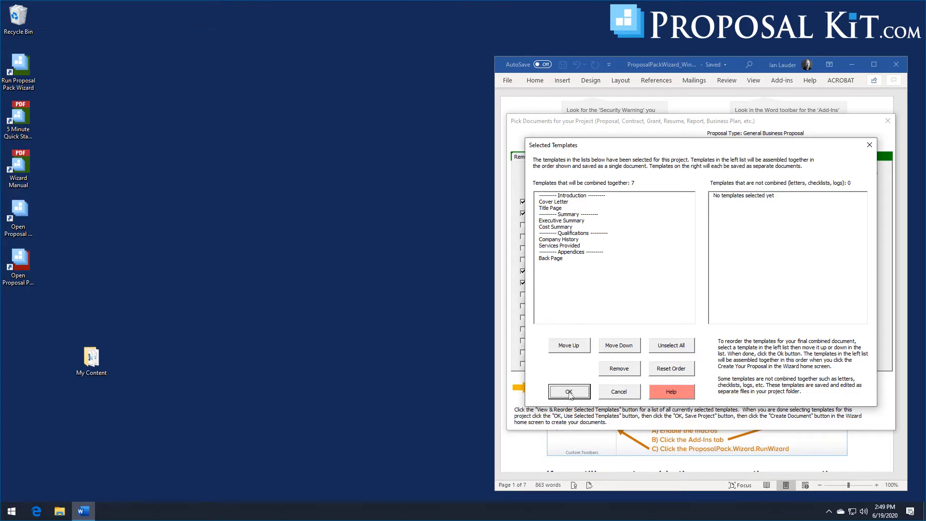
pyautogui.click(623, 392)
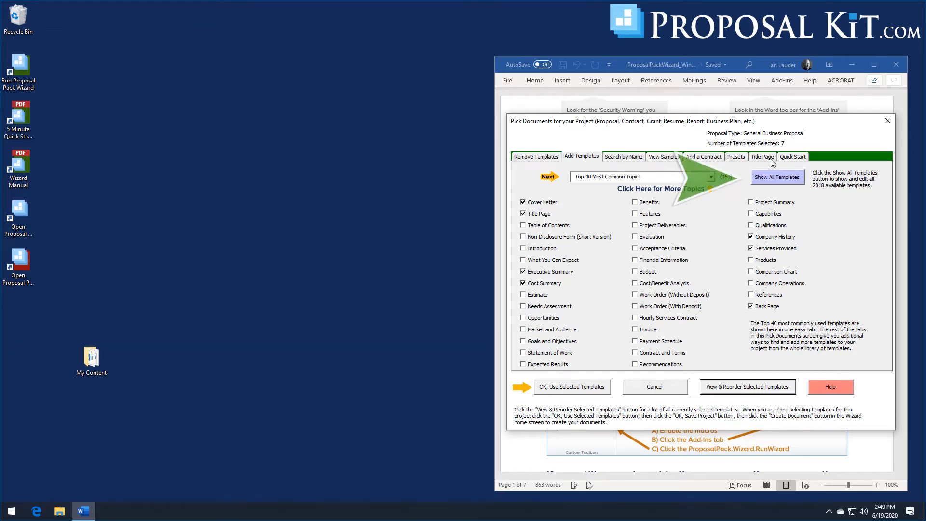
# Show all available templates, limited to only those selected in the project
pyautogui.click(772, 179)
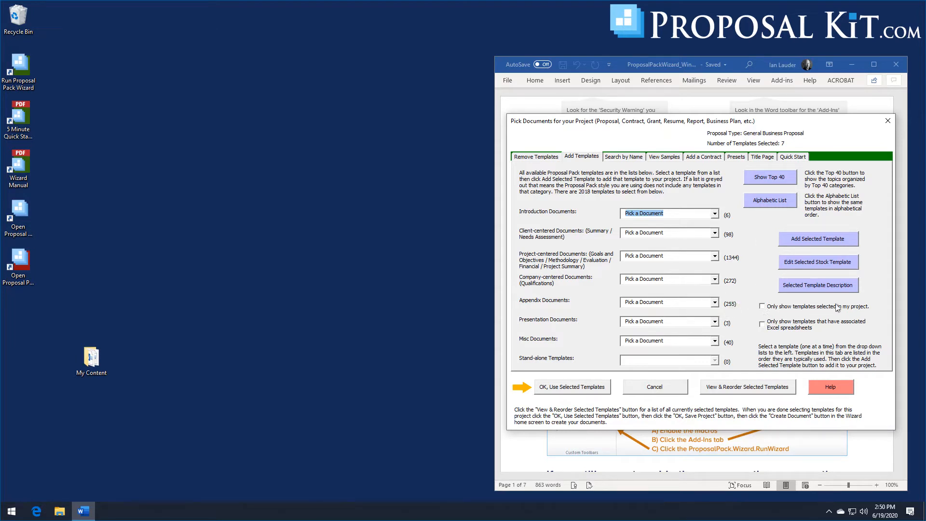
pyautogui.click(762, 307)
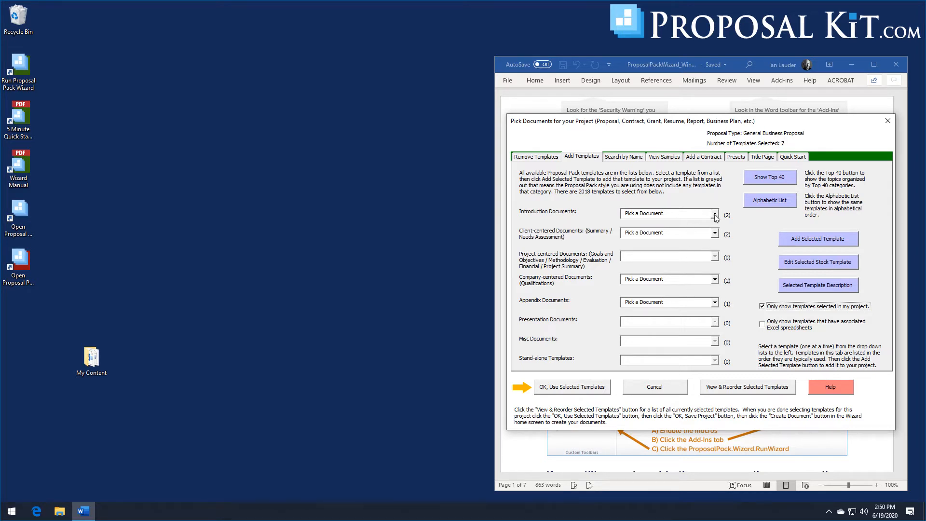
# Open the My Content folder from the desktop and place its window beside the wizard, with MyCover.docx and MyIntro.docx in view
pyautogui.doubleClick(101, 366)
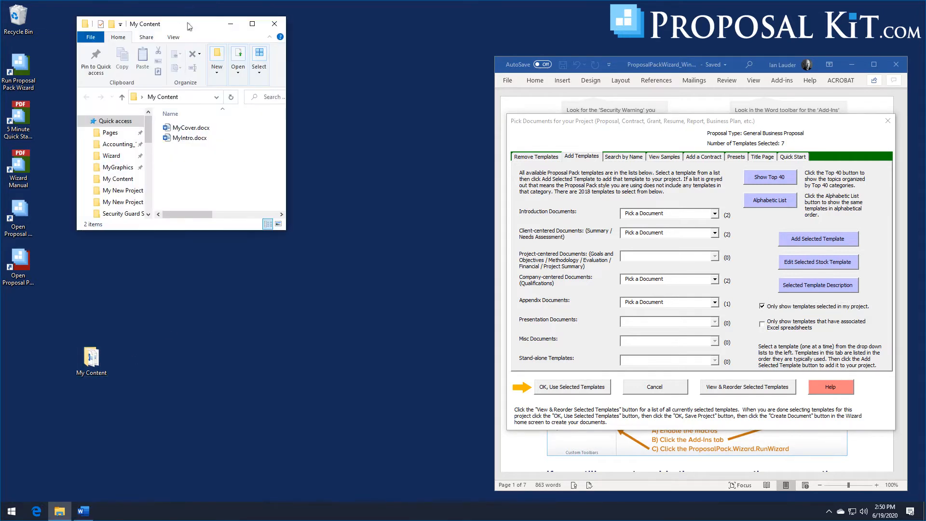
pyautogui.moveTo(189, 27); pyautogui.dragTo(193, 80)
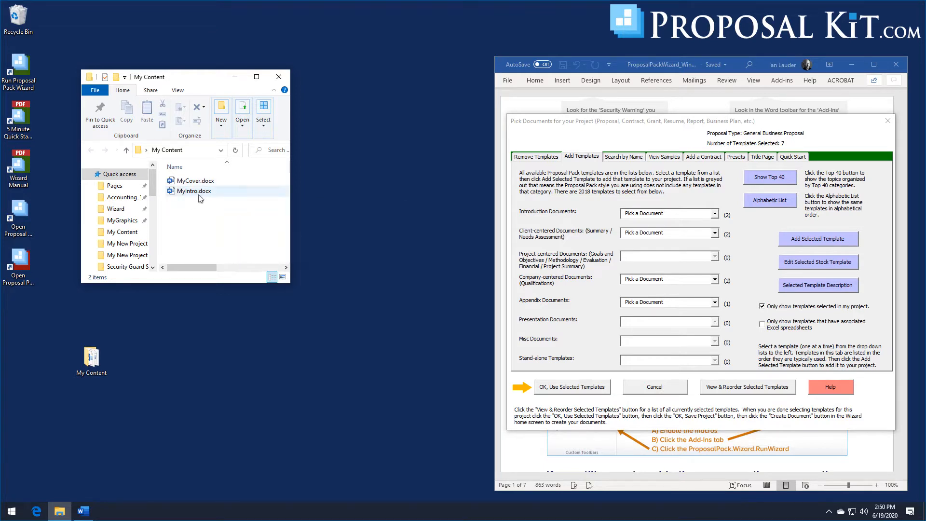
pyautogui.moveTo(194, 195)
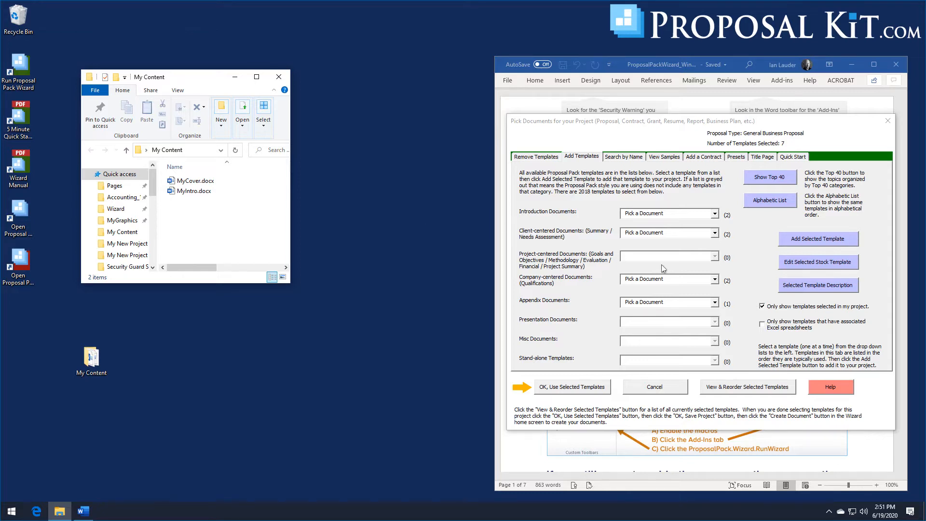
# Open the Cover Letter stock template from the introduction documents for editing and look through its placeholder text
pyautogui.click(716, 213)
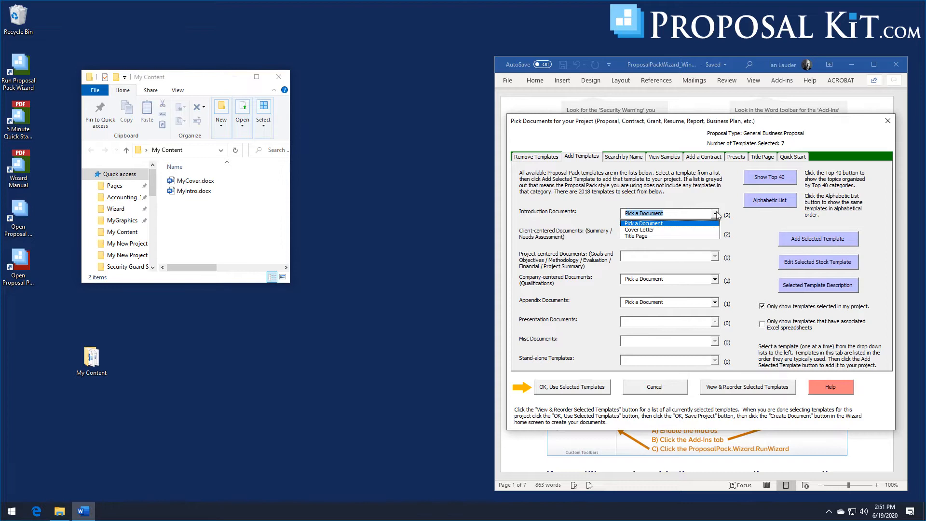
pyautogui.click(639, 230)
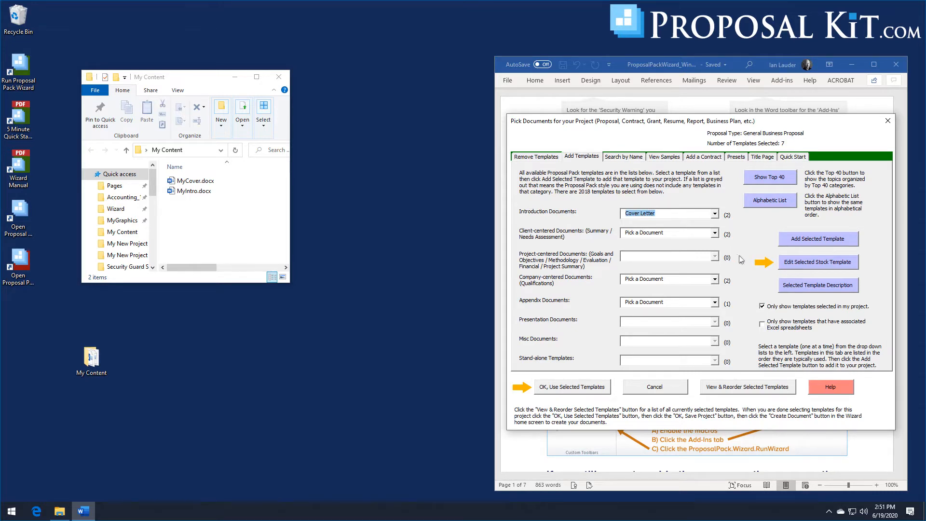
pyautogui.click(813, 263)
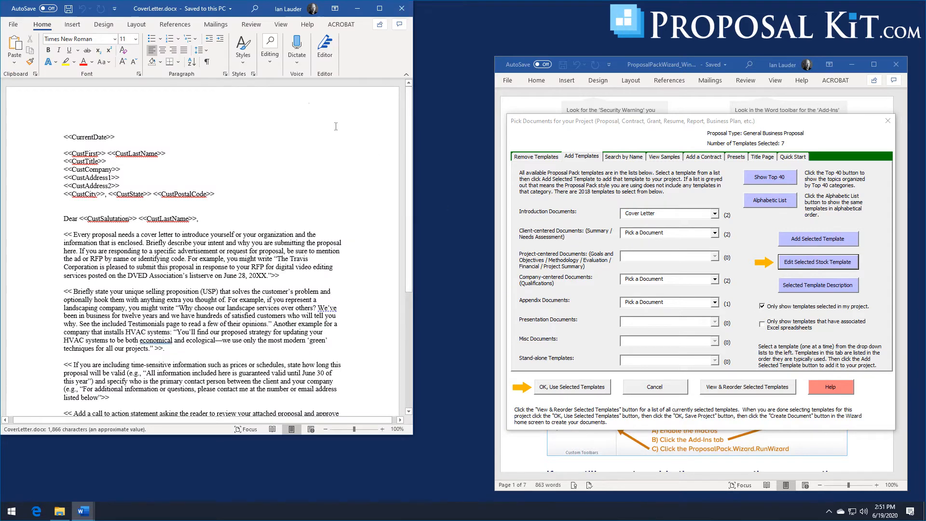
pyautogui.moveTo(199, 6); pyautogui.dragTo(676, 18)
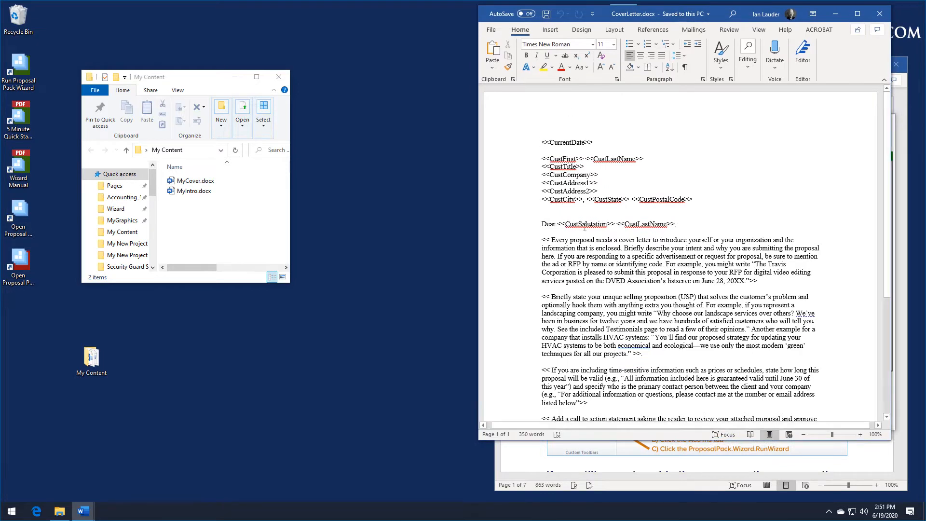
pyautogui.scroll(-6, 602, 307)
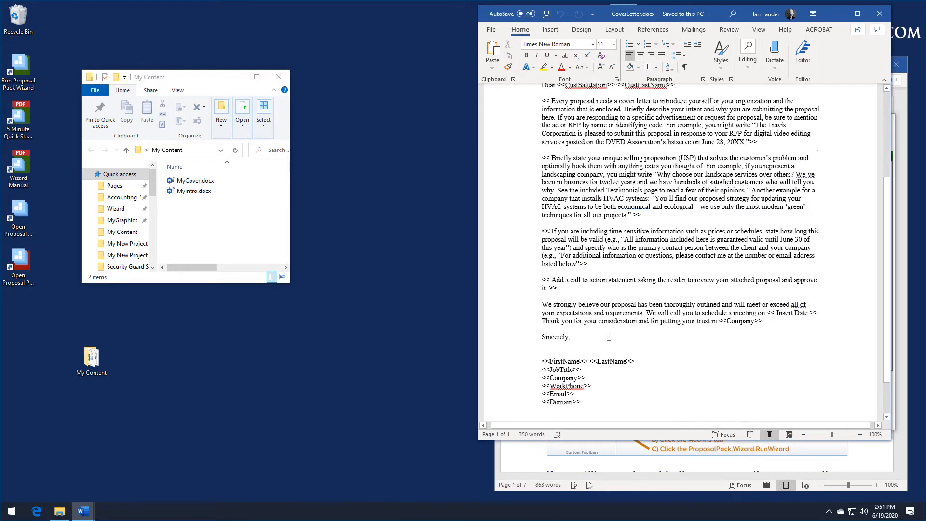
pyautogui.scroll(6, 609, 338)
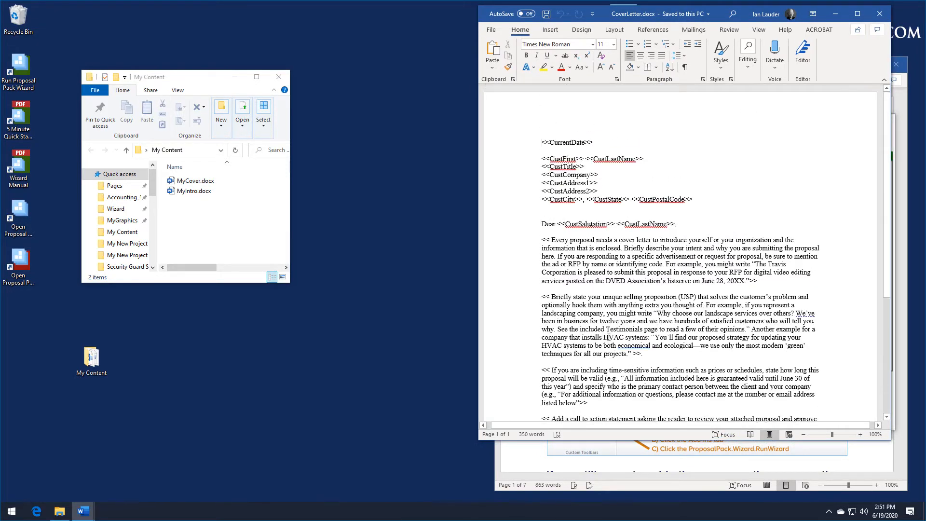
# Open MyCover.docx from the My Content folder beside the template and copy its entire text
pyautogui.doubleClick(192, 183)
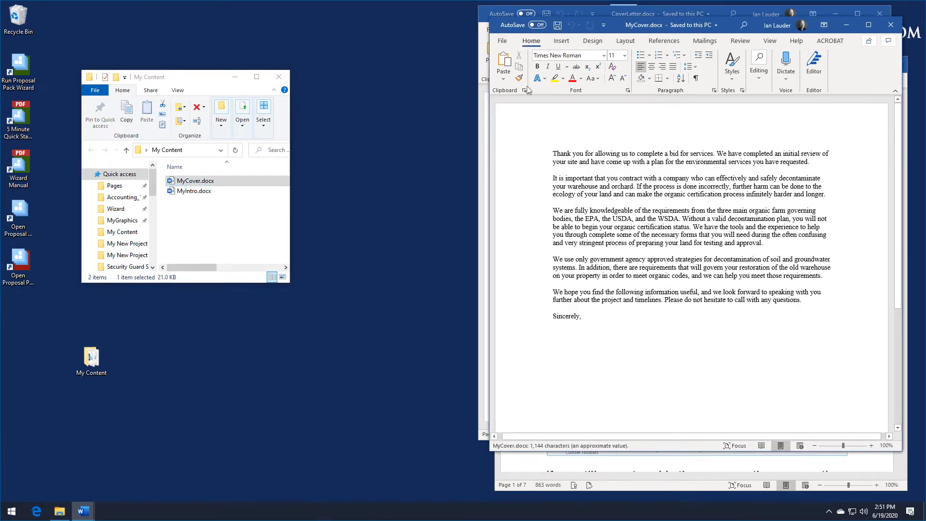
pyautogui.moveTo(638, 25); pyautogui.dragTo(191, 40)
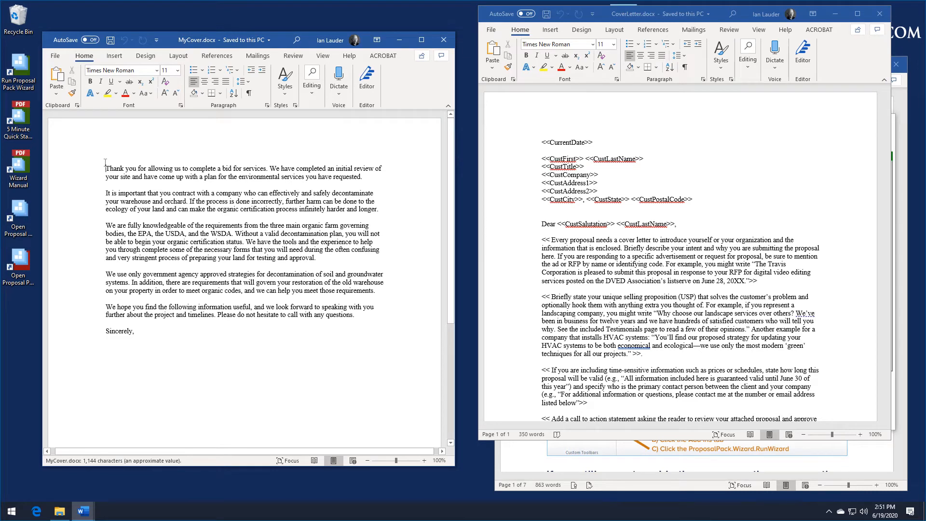
pyautogui.moveTo(106, 167); pyautogui.dragTo(137, 333)
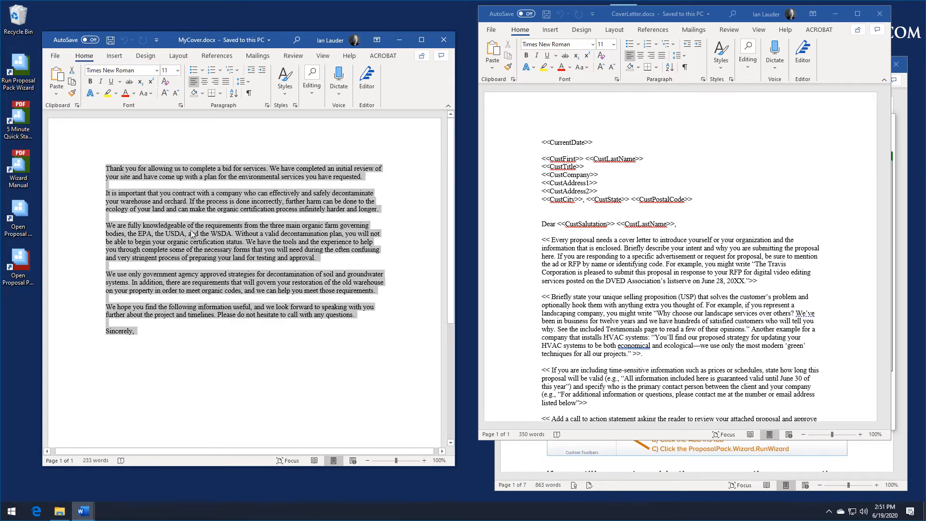
pyautogui.rightClick(198, 244)
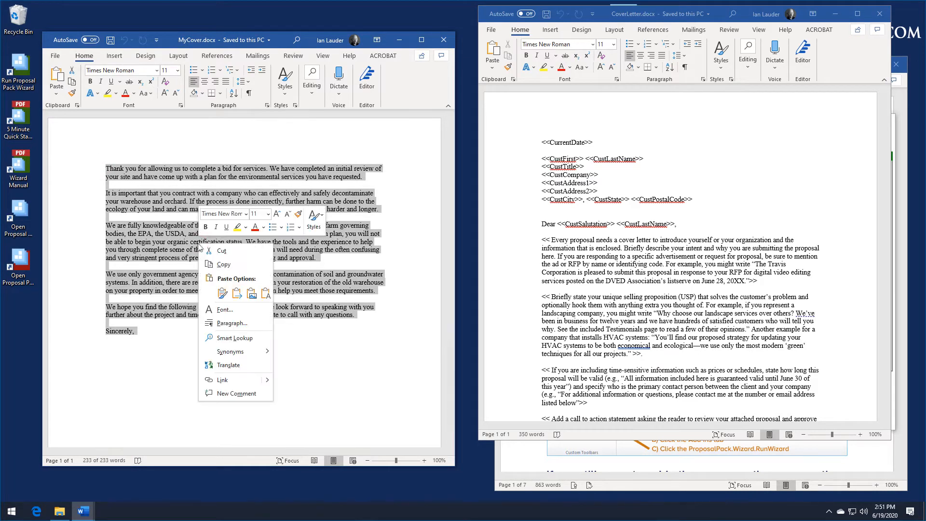
pyautogui.click(224, 266)
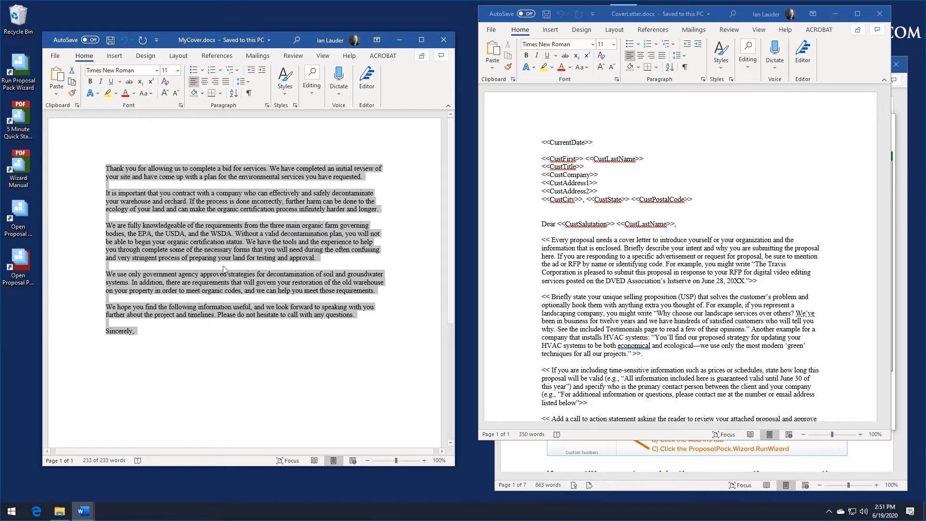
# Replace the cover letter template's body, from the first instruction paragraph through "Sincerely,", with the copied MyCover text
pyautogui.click(542, 240)
pyautogui.scroll(-2, 542, 240)
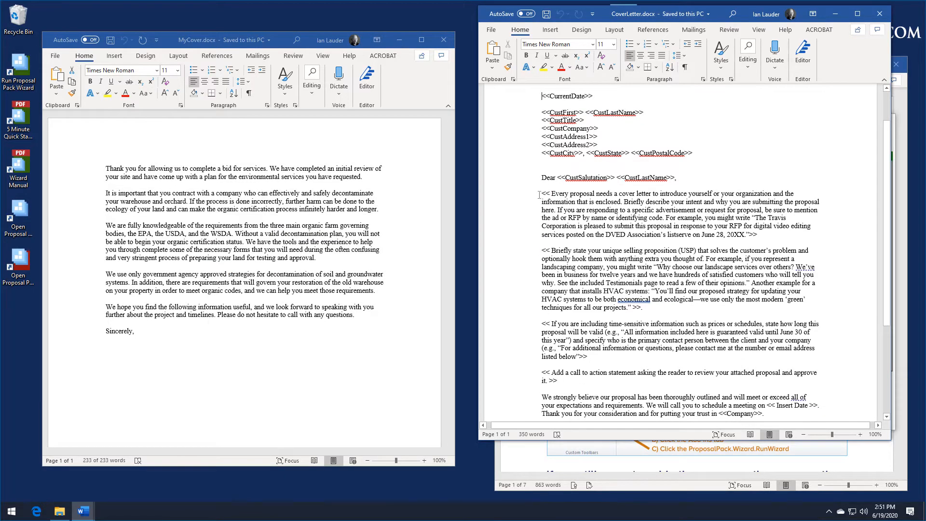
pyautogui.moveTo(539, 194); pyautogui.dragTo(803, 342)
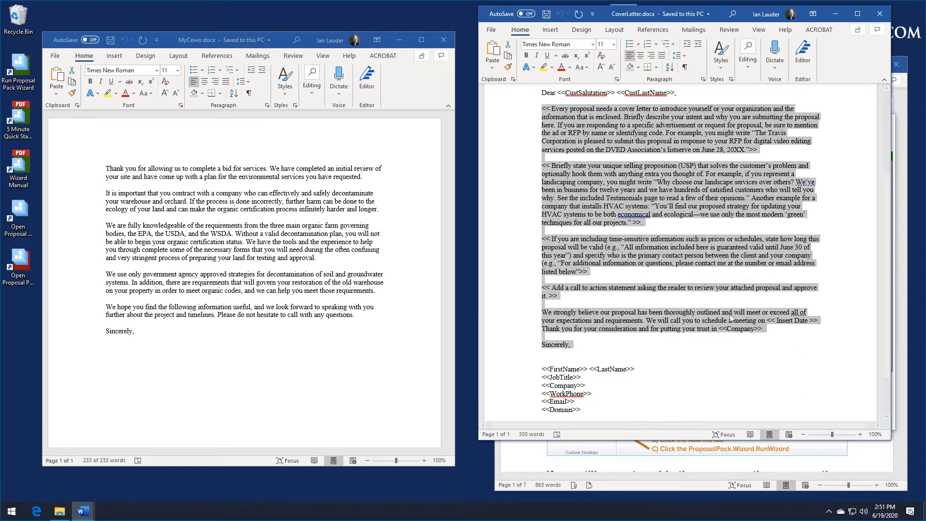
pyautogui.scroll(1, 643, 192)
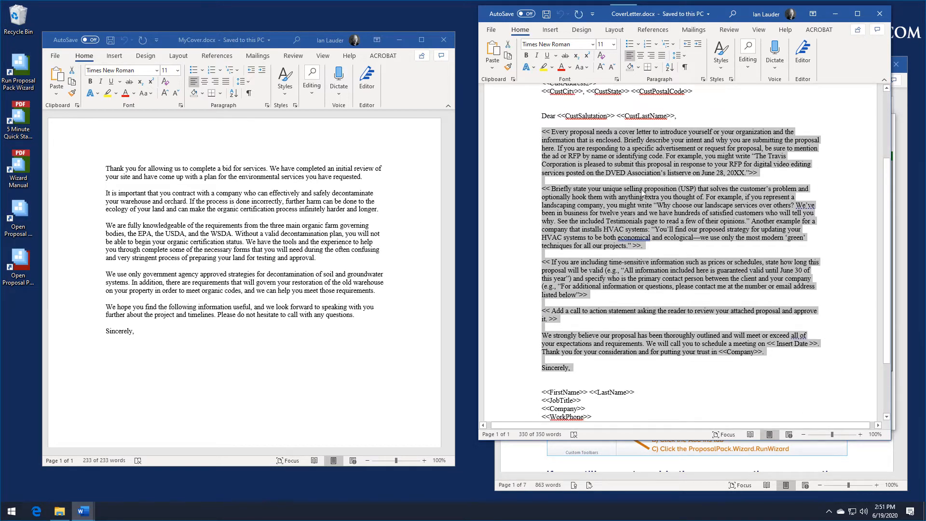
pyautogui.rightClick(617, 161)
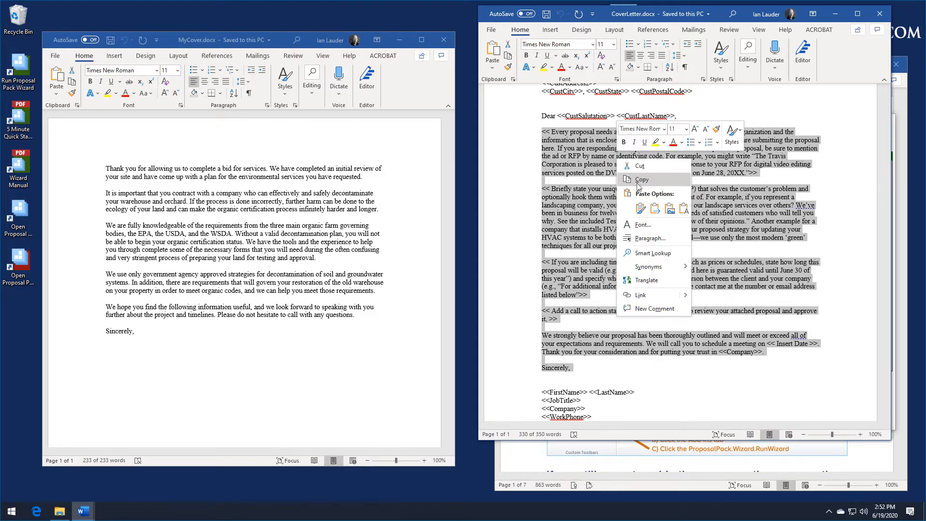
pyautogui.click(640, 208)
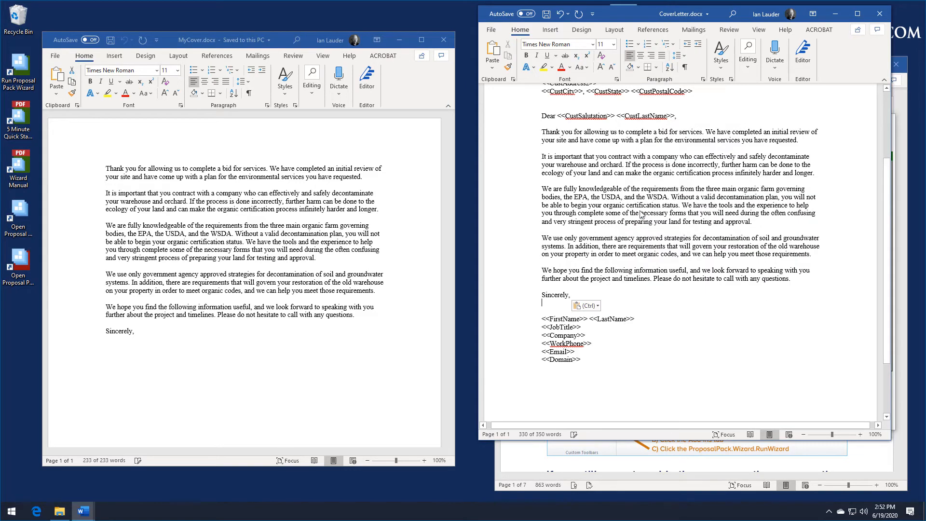
pyautogui.scroll(4, 602, 213)
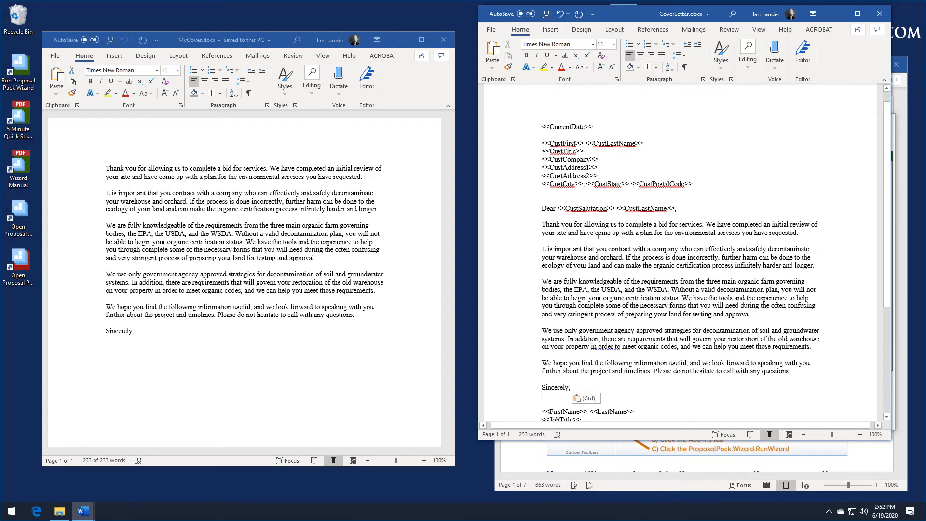
# Close MyCover.docx, then save and close the edited CoverLetter.docx template
pyautogui.click(444, 39)
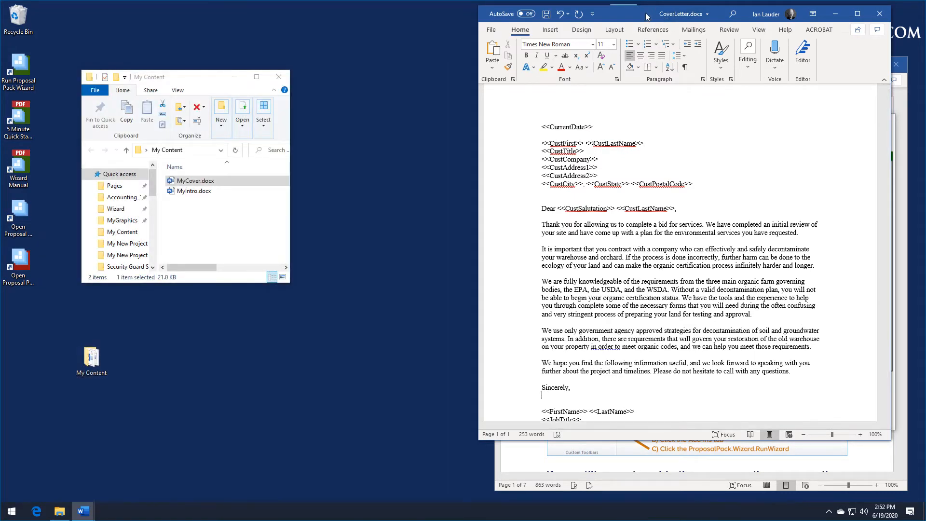
pyautogui.moveTo(625, 19); pyautogui.dragTo(485, 20)
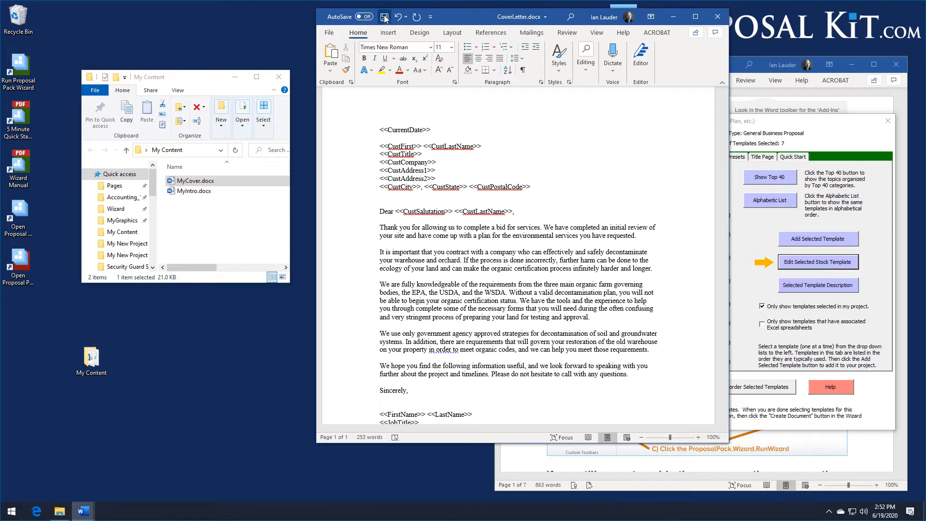
pyautogui.moveTo(451, 20); pyautogui.dragTo(240, 30)
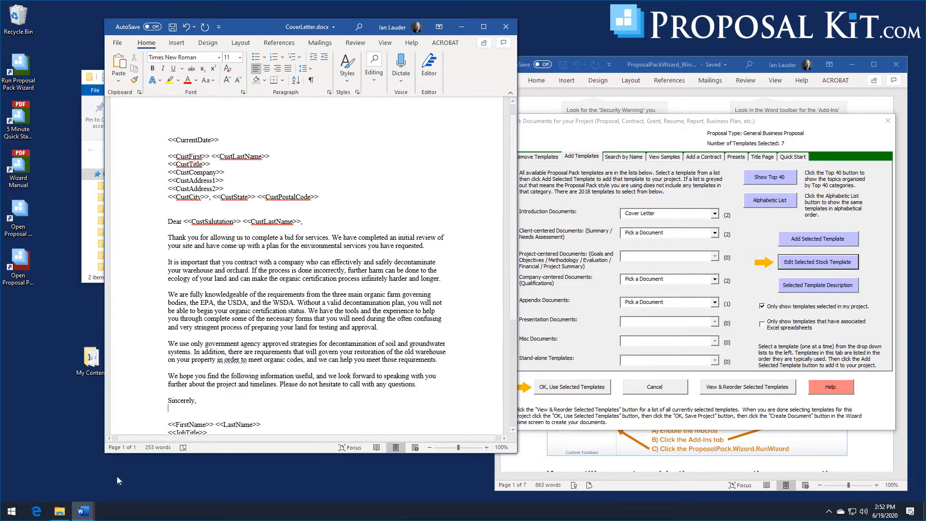
pyautogui.click(171, 28)
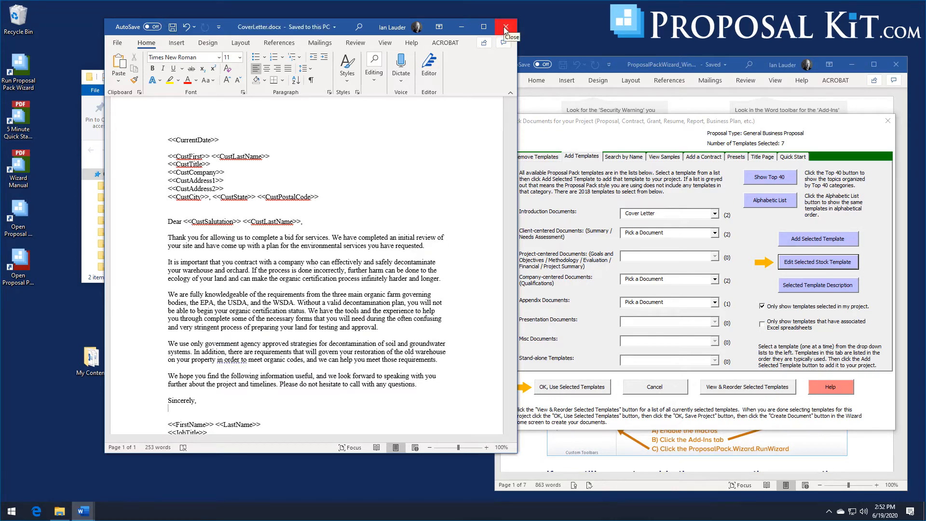
pyautogui.click(504, 28)
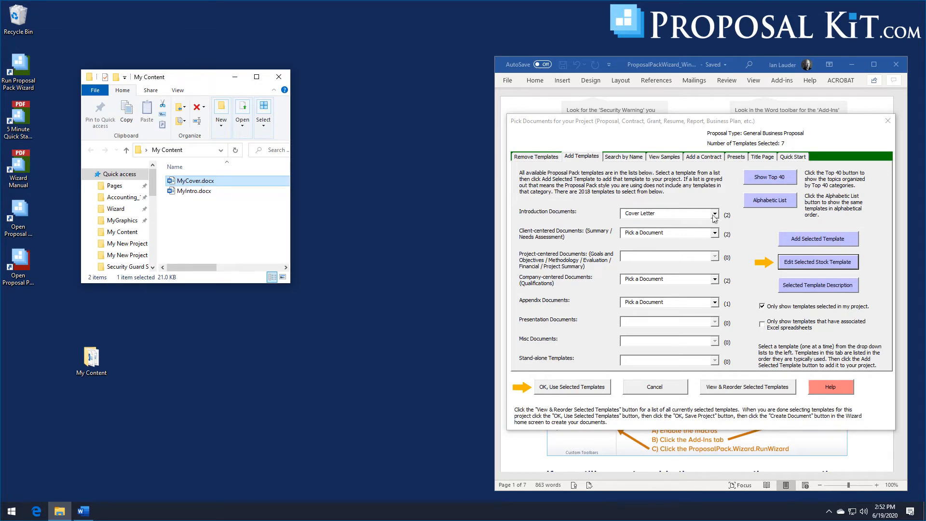
# Open the Executive Summary stock template from the client-centered documents for editing, keeping the My Content folder in view
pyautogui.click(715, 235)
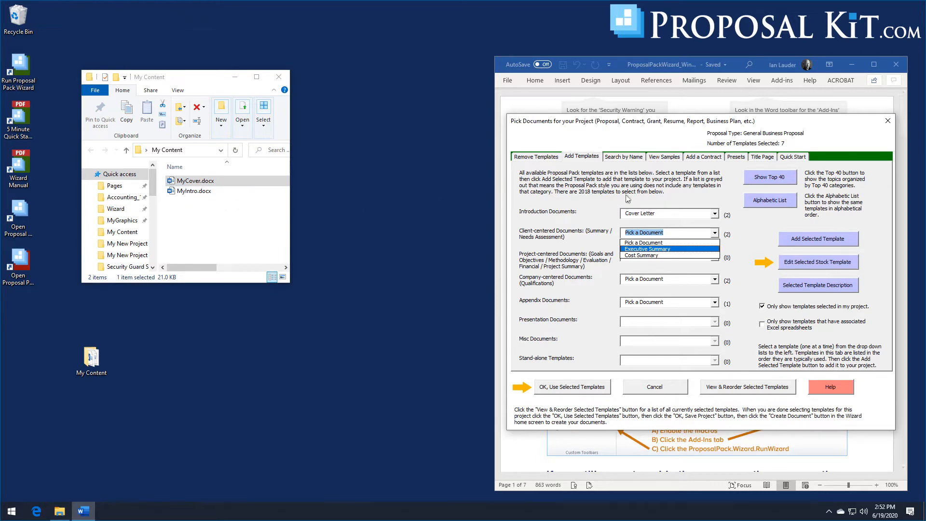
pyautogui.click(651, 250)
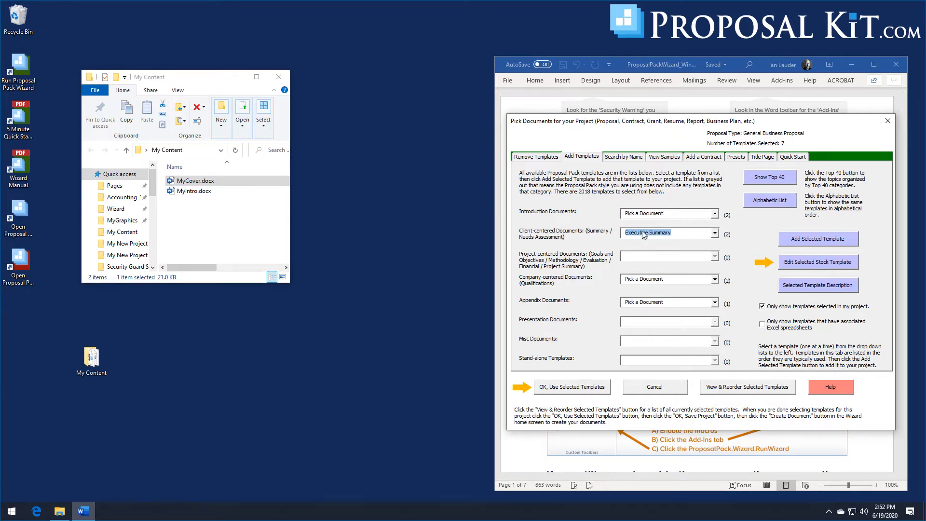
pyautogui.click(804, 259)
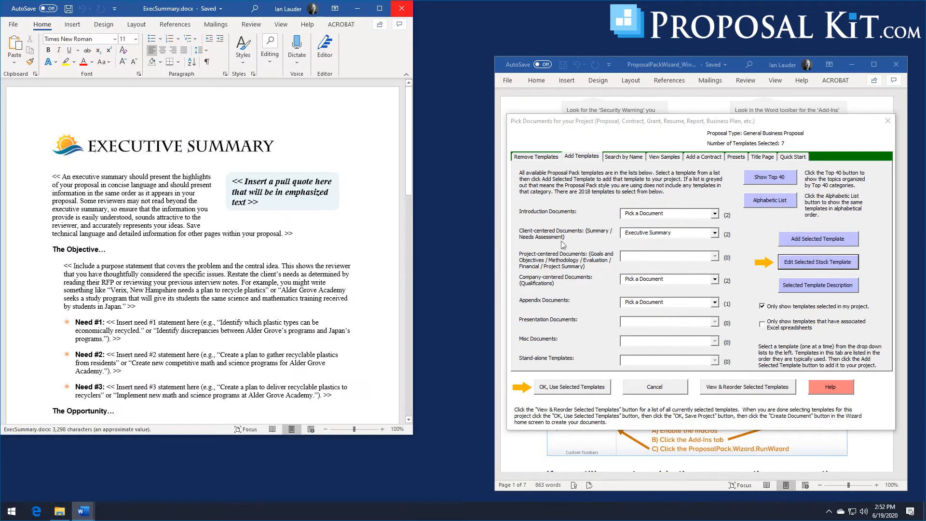
pyautogui.moveTo(169, 8); pyautogui.dragTo(557, 15)
# Open MyIntro.docx from the My Content folder beside the Executive Summary template and copy its entire text
pyautogui.click(190, 193)
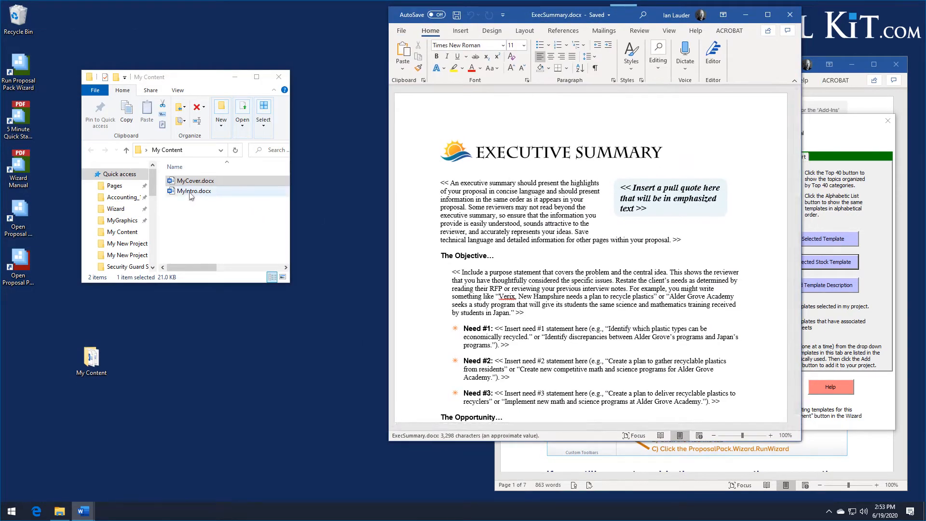
pyautogui.doubleClick(190, 193)
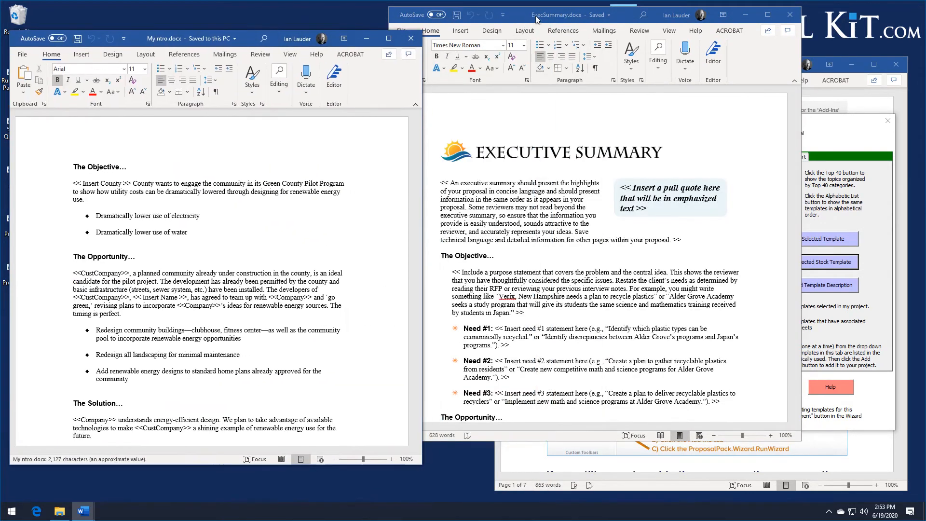
pyautogui.moveTo(562, 23); pyautogui.dragTo(650, 33)
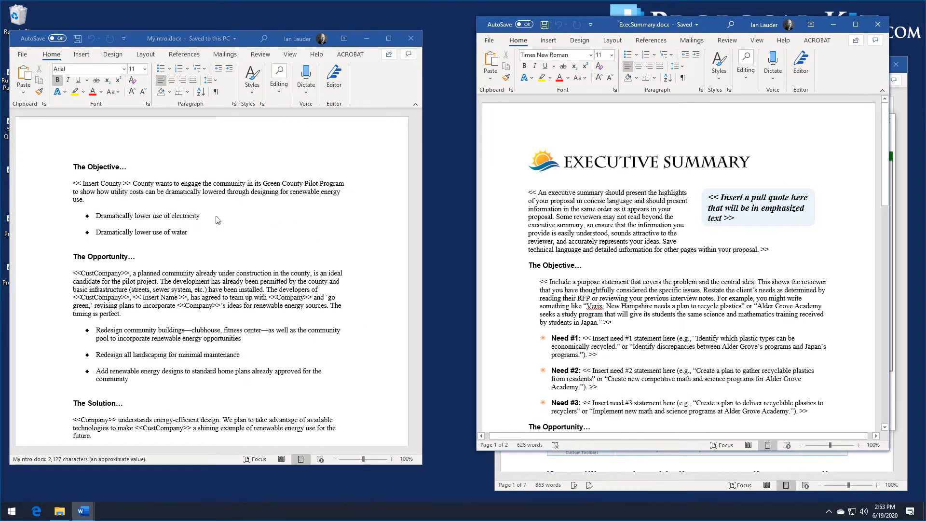
pyautogui.click(71, 165)
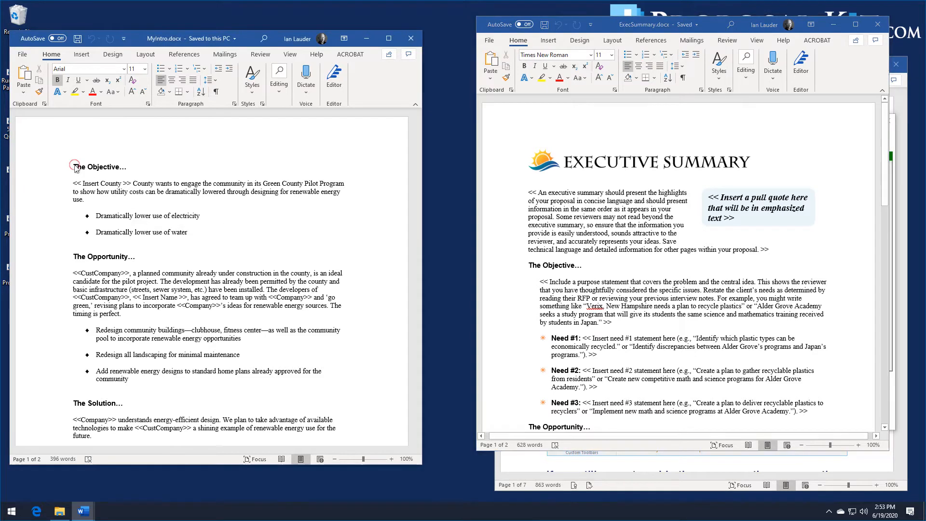
pyautogui.moveTo(71, 164); pyautogui.dragTo(303, 311)
pyautogui.scroll(13, 289, 271)
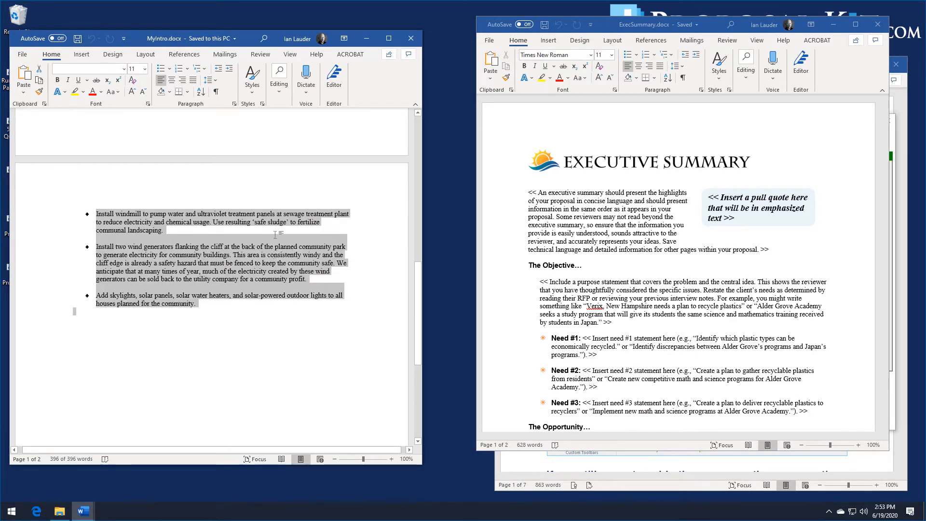
pyautogui.scroll(11, 277, 234)
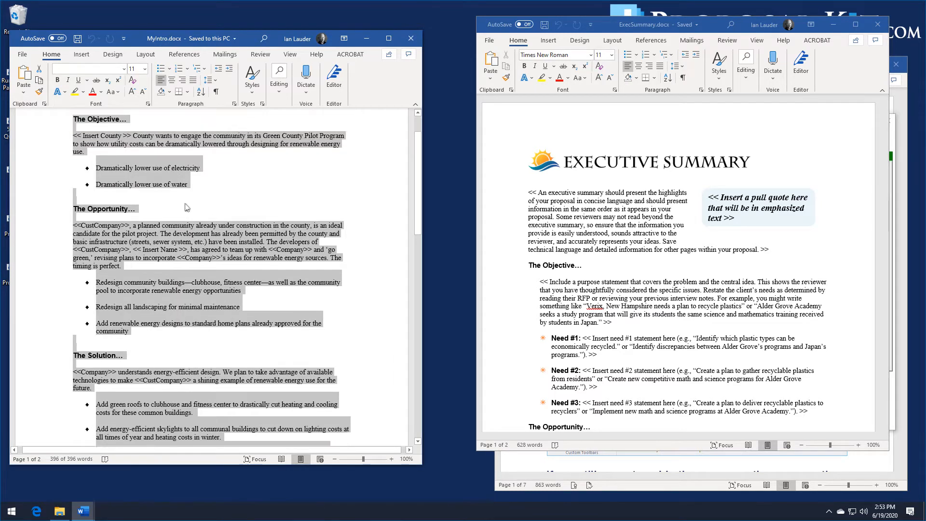
pyautogui.rightClick(163, 187)
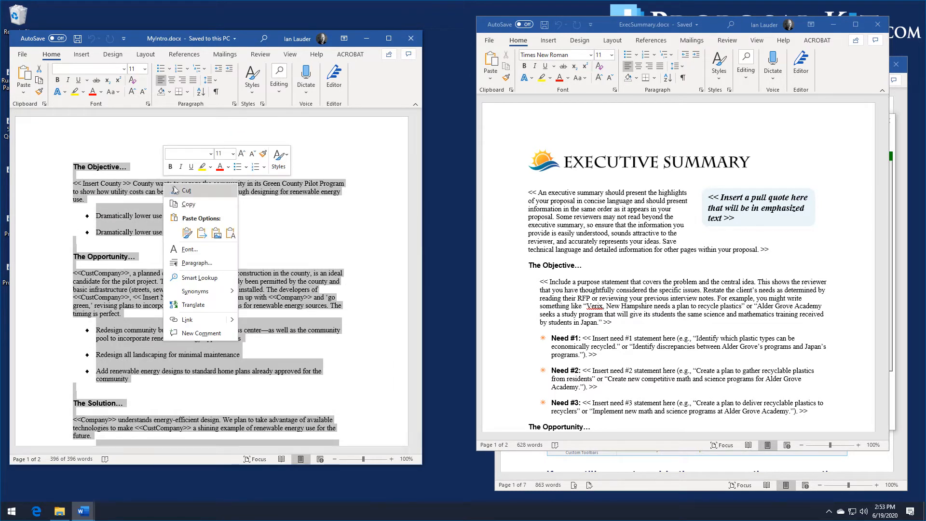
pyautogui.click(188, 204)
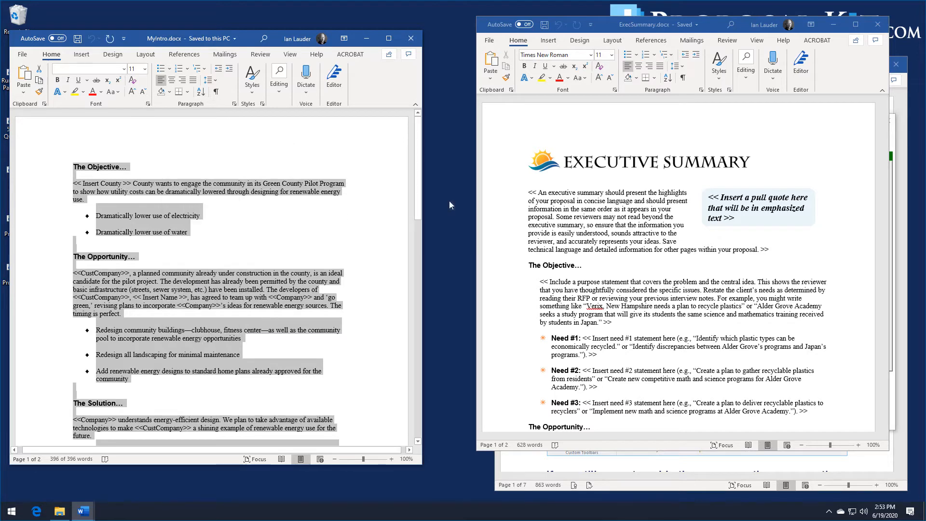
# Replace the Executive Summary template's content, from "The Objective…" through the optional summary statement, with the copied MyIntro text
pyautogui.click(539, 251)
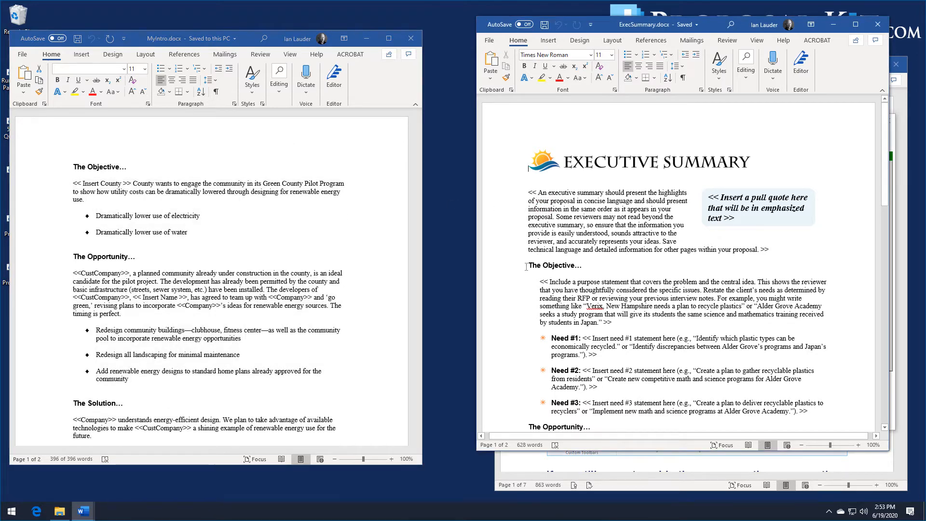
pyautogui.moveTo(526, 267); pyautogui.dragTo(805, 270)
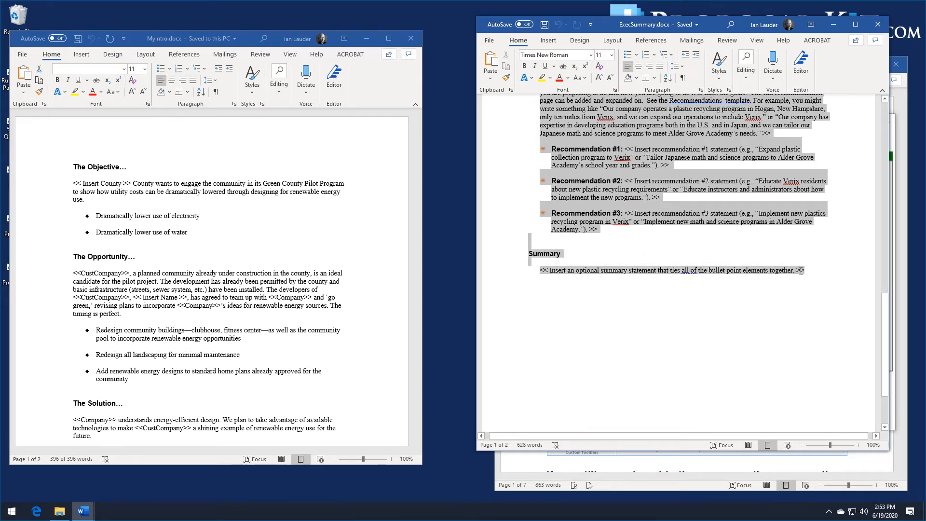
pyautogui.rightClick(794, 272)
pyautogui.click(818, 324)
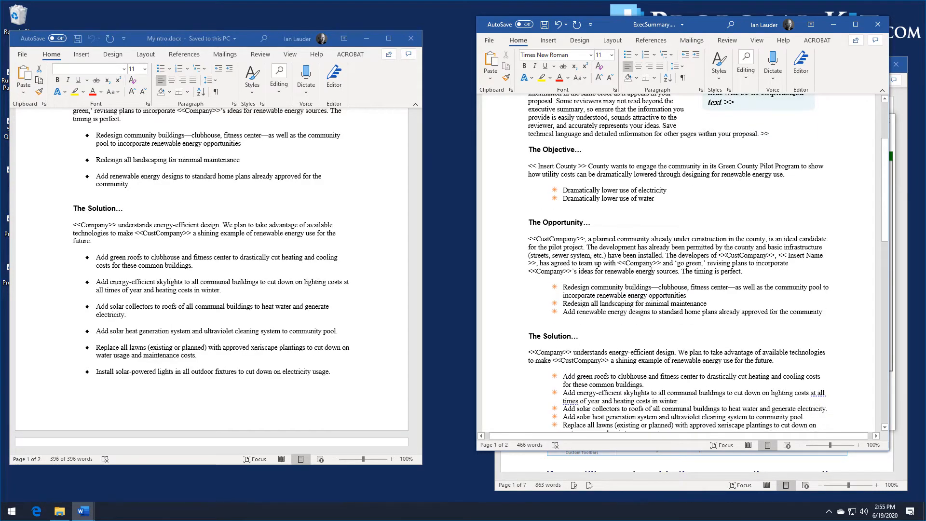
# Examine the bullets of the pasted lists and compare them with the styles in the bullet library
pyautogui.scroll(2, 652, 271)
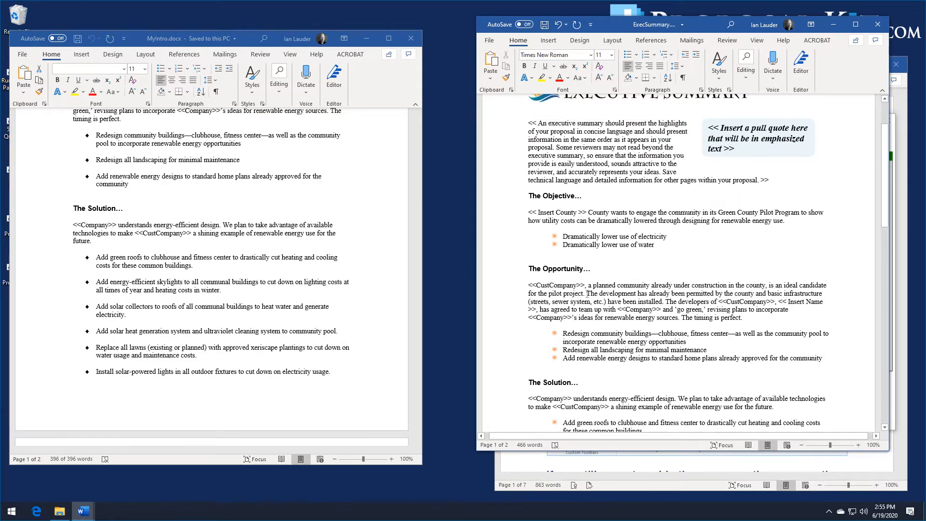
pyautogui.click(554, 236)
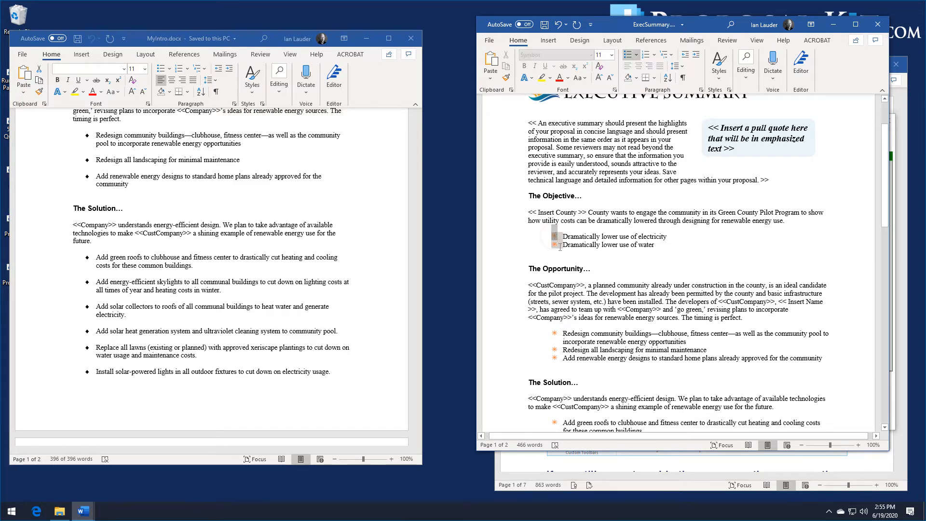
pyautogui.click(554, 333)
pyautogui.click(602, 182)
pyautogui.scroll(3, 600, 181)
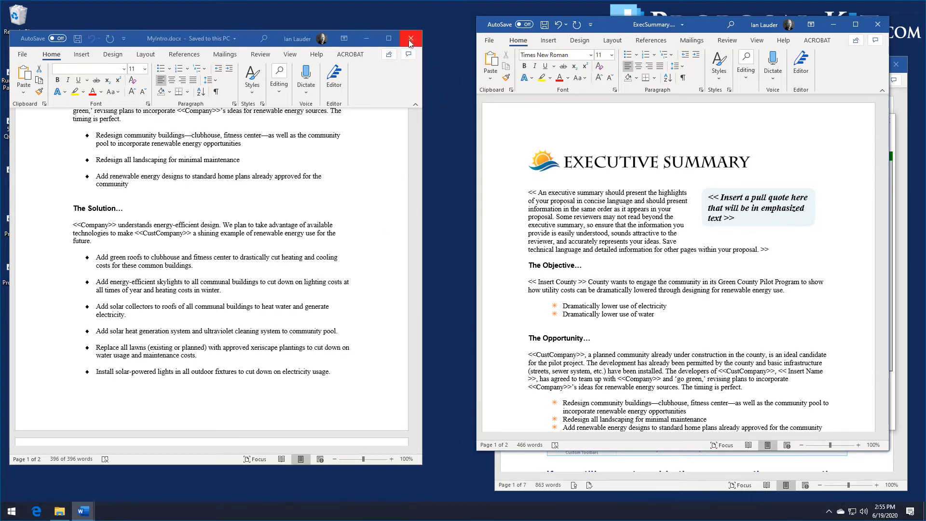
pyautogui.click(637, 55)
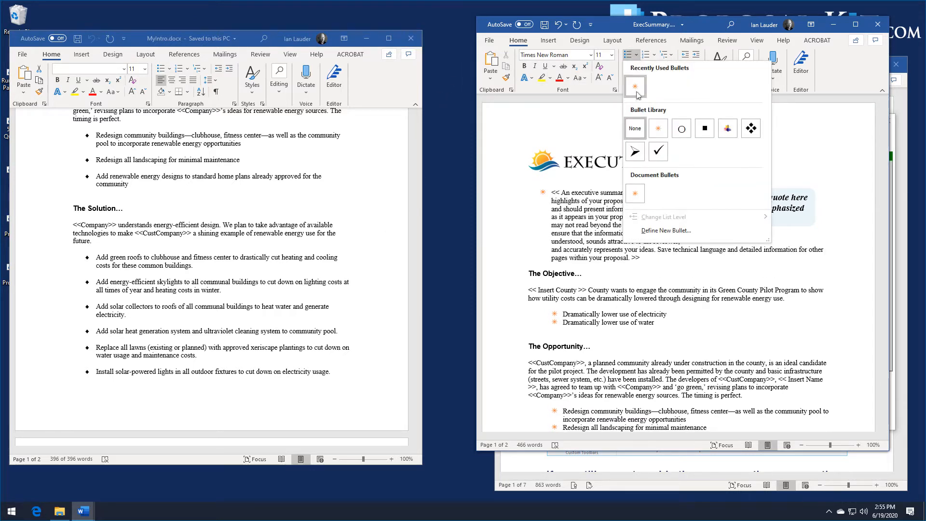
pyautogui.click(548, 120)
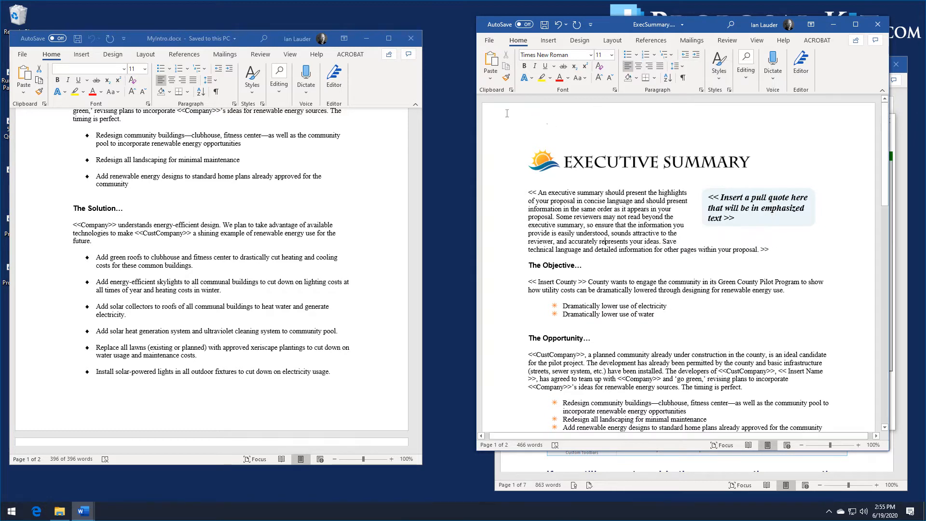
# Close MyIntro.docx, save and close the edited ExecSummary.docx template, and minimize the My Content folder
pyautogui.click(411, 38)
pyautogui.click(544, 25)
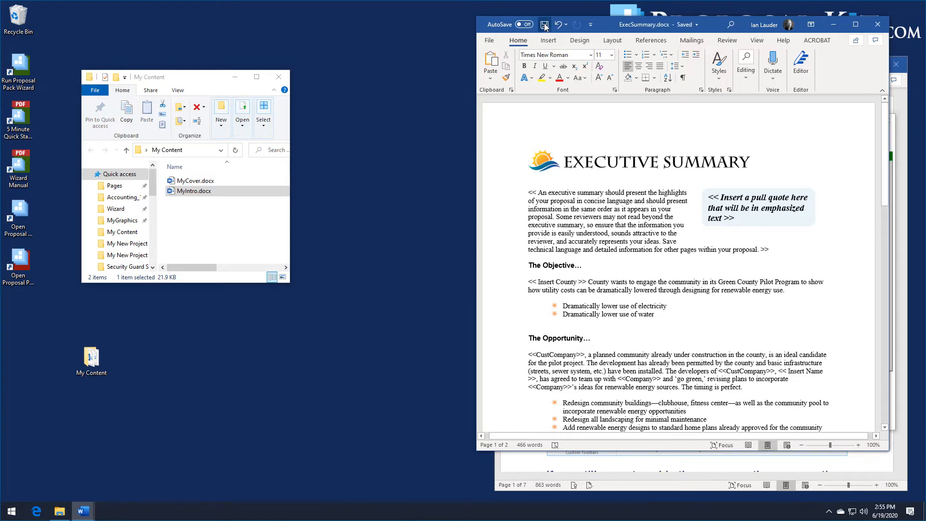
pyautogui.click(880, 25)
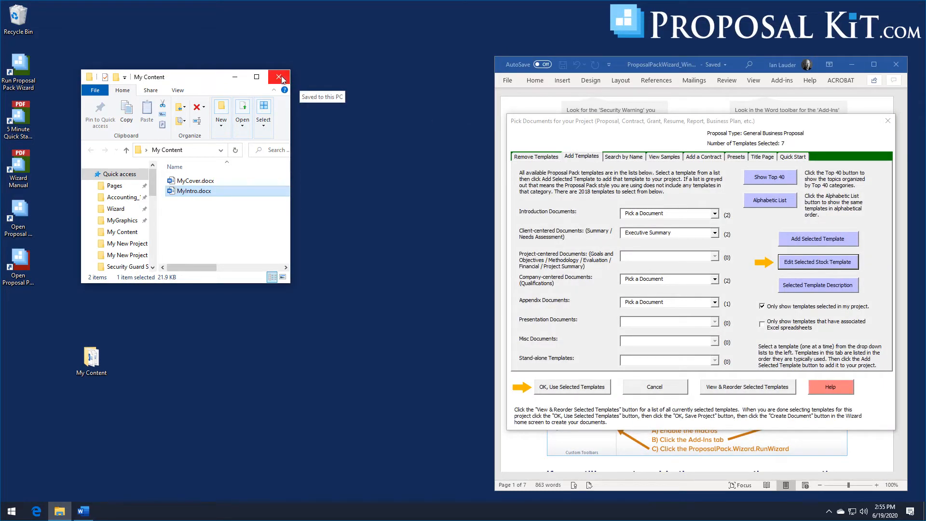
pyautogui.click(236, 78)
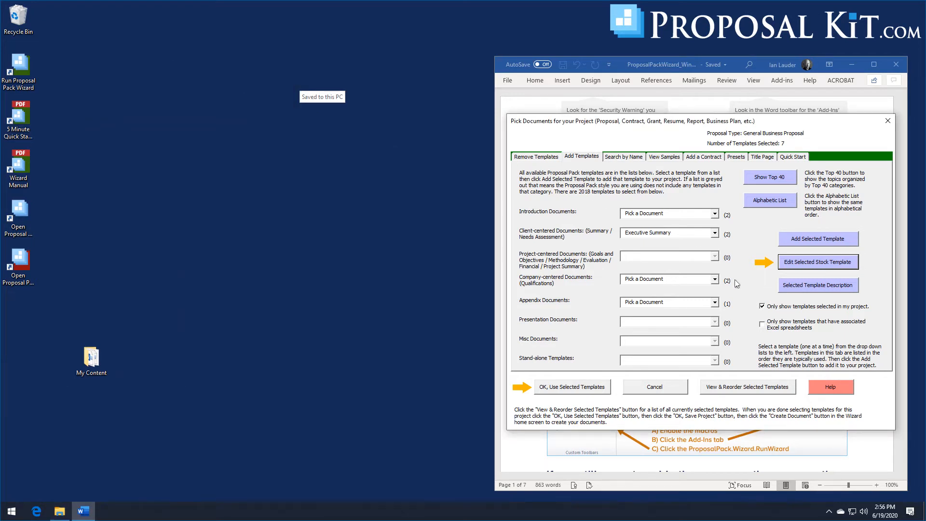
# Look through the project's selected templates in the company-centered, appendix, introduction and client-centered document categories
pyautogui.click(714, 279)
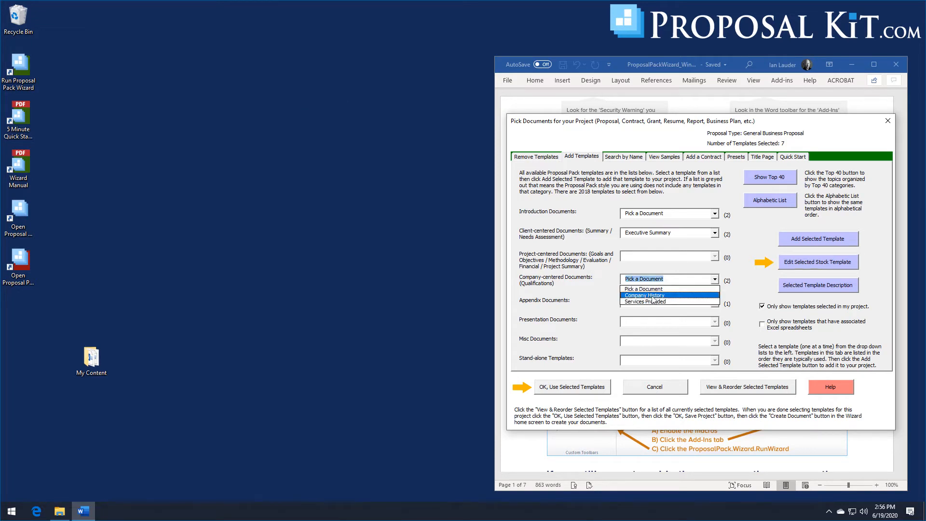
pyautogui.click(715, 305)
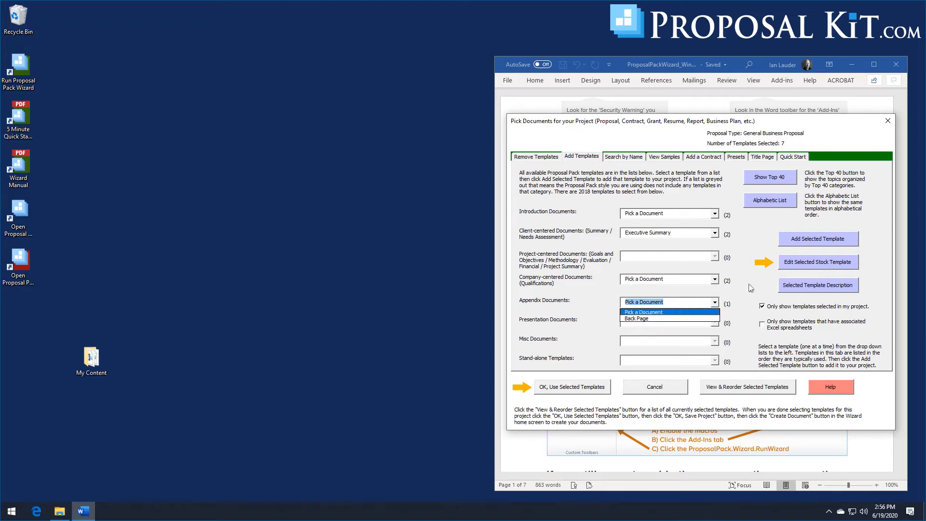
pyautogui.click(748, 240)
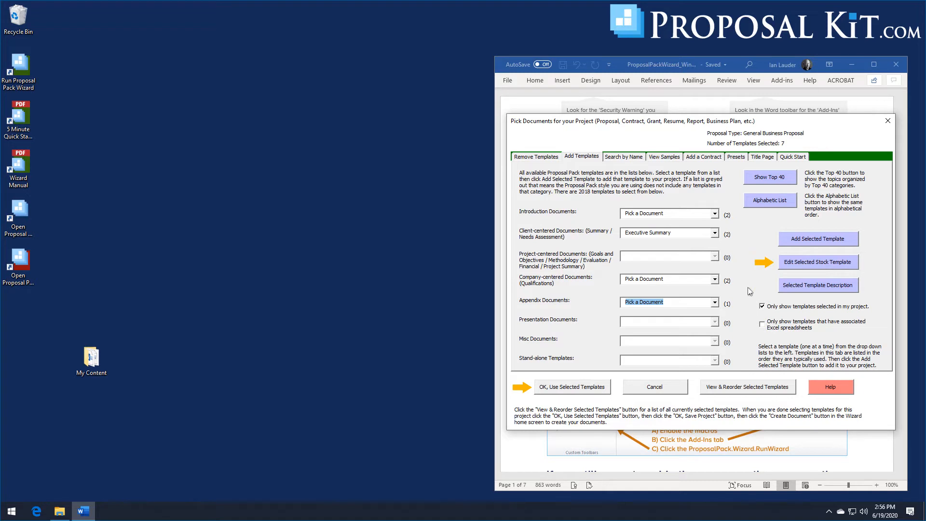
pyautogui.click(714, 233)
pyautogui.click(716, 219)
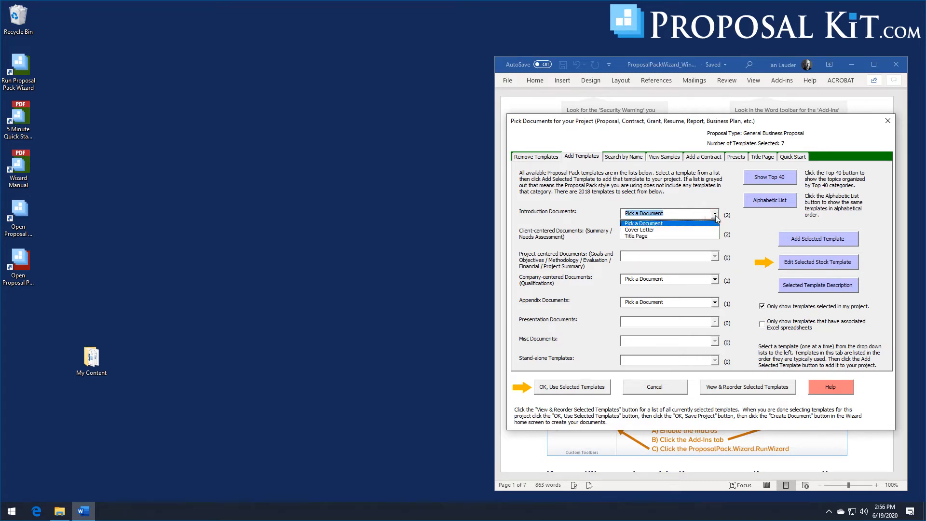
pyautogui.click(748, 235)
pyautogui.click(715, 233)
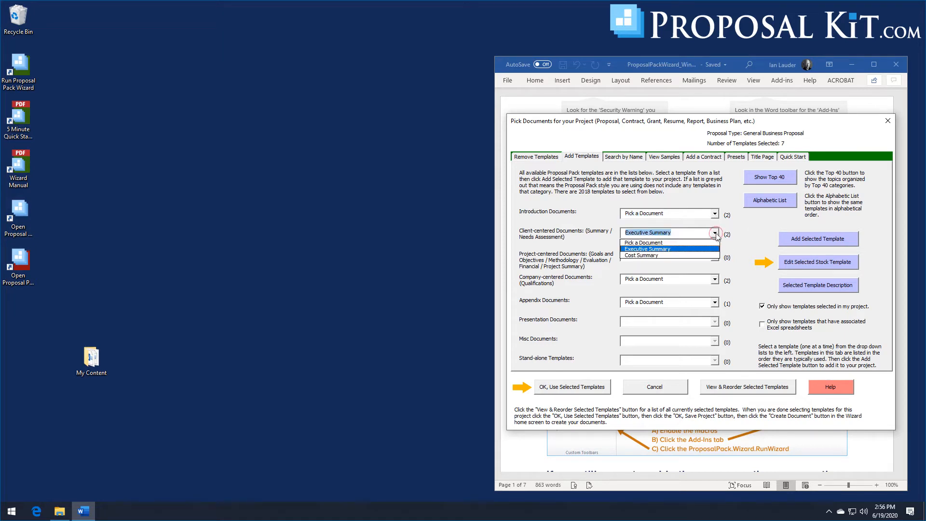
pyautogui.click(714, 233)
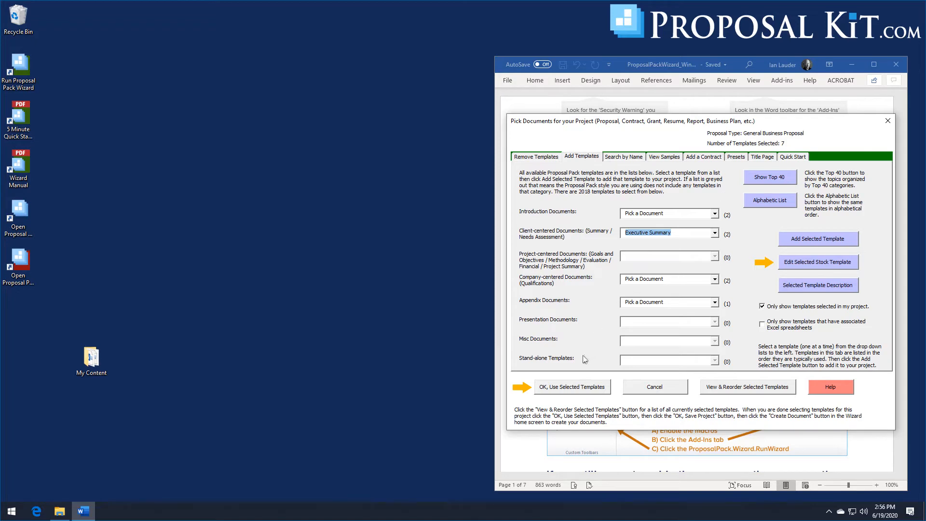
# Accept the selected templates and fill the client data from the Jewel, Inc. record, with the proposal title "Custom Proposal"
pyautogui.click(578, 387)
pyautogui.click(591, 378)
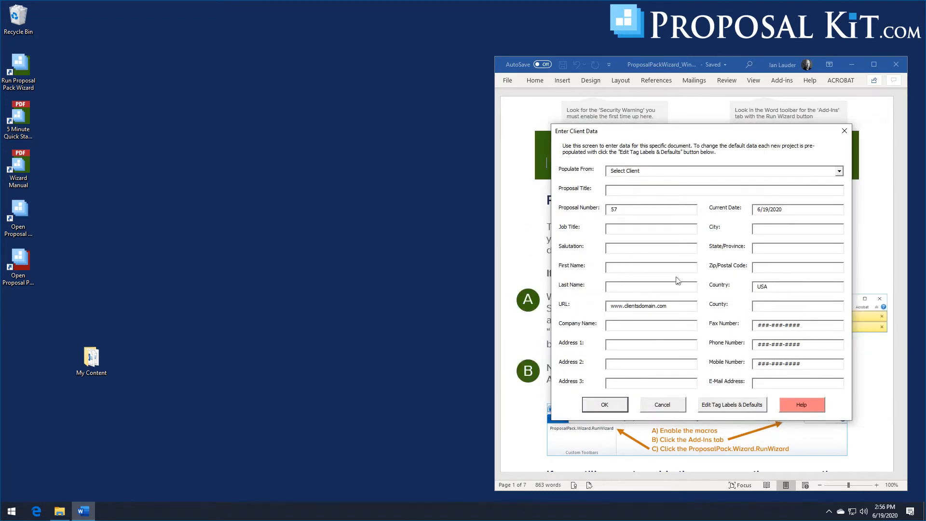
pyautogui.click(839, 172)
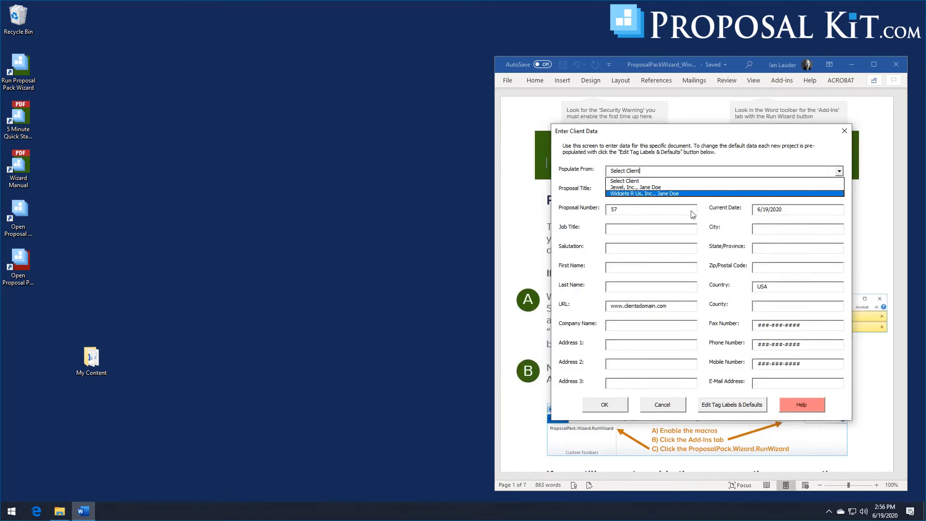
pyautogui.click(630, 188)
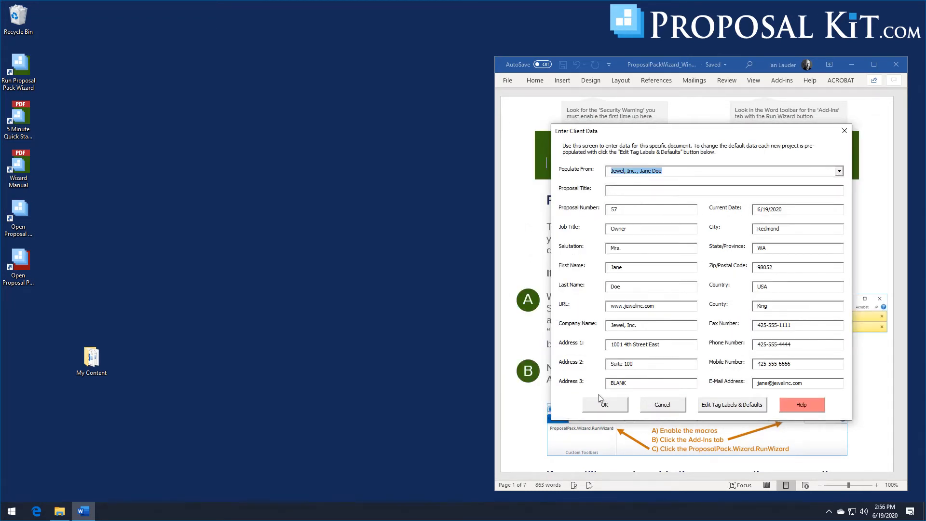
pyautogui.click(614, 189)
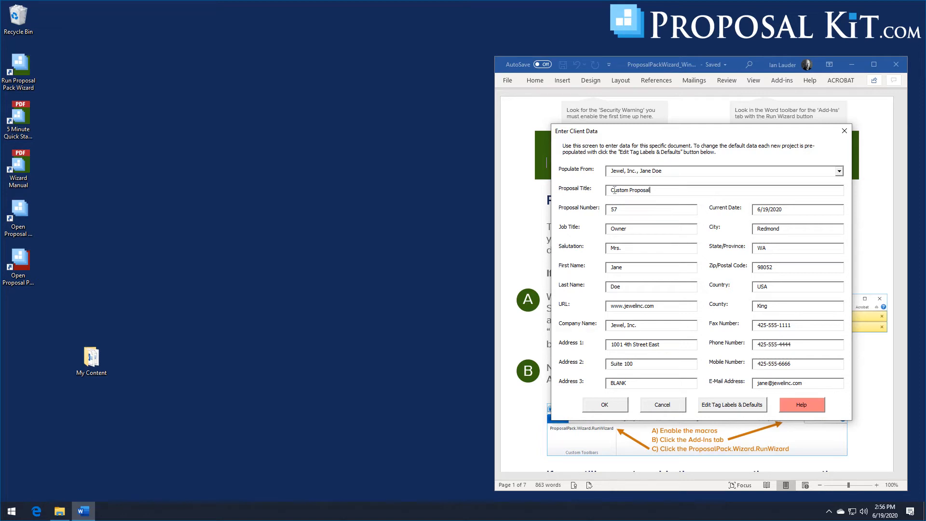
pyautogui.click(594, 405)
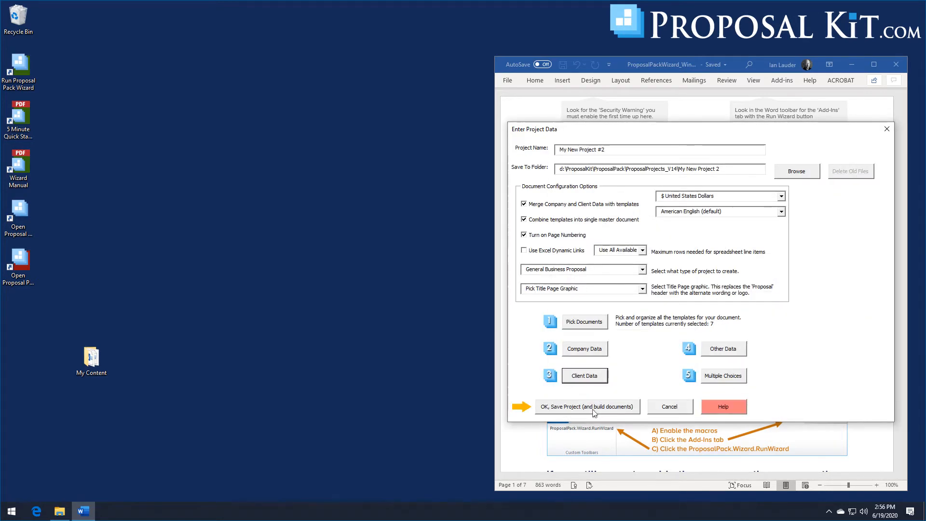
# Save the project and build its documents
pyautogui.click(569, 411)
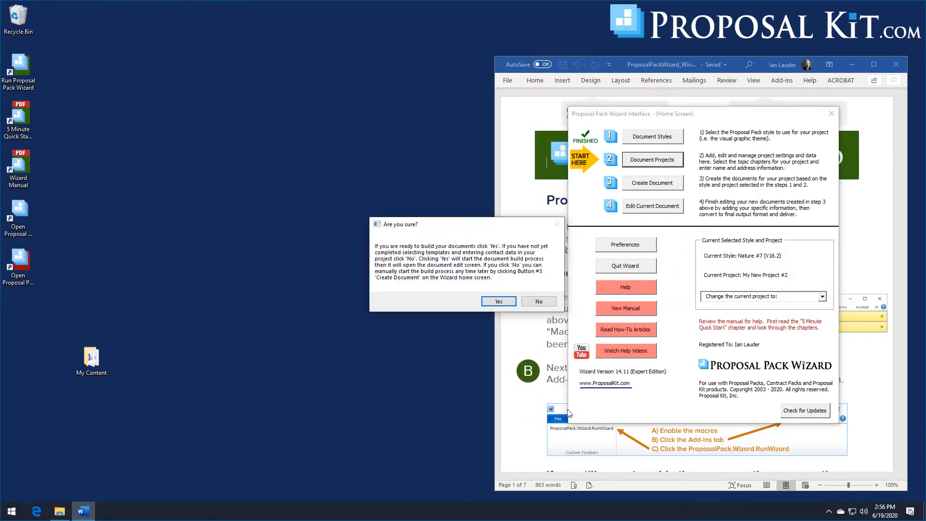
pyautogui.click(500, 301)
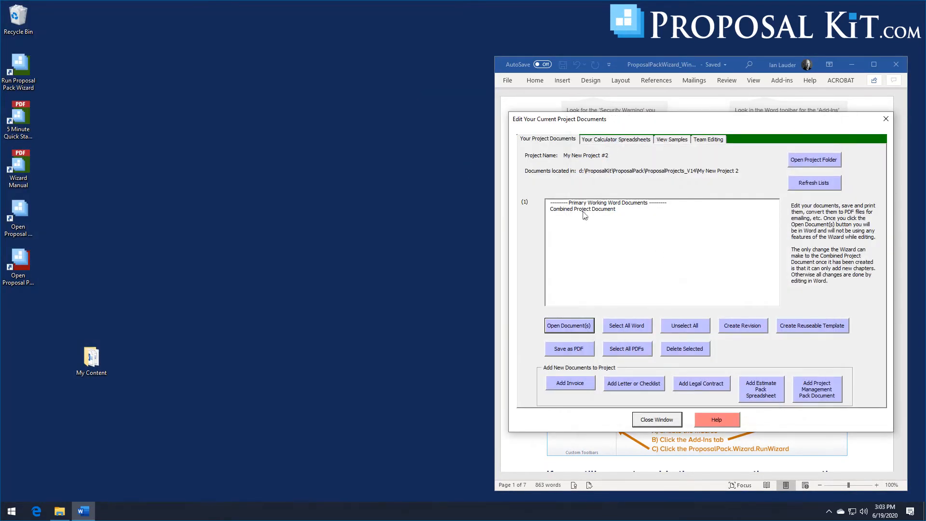
# Open the Combined Project Document and review its cover letter page
pyautogui.click(583, 210)
pyautogui.click(582, 328)
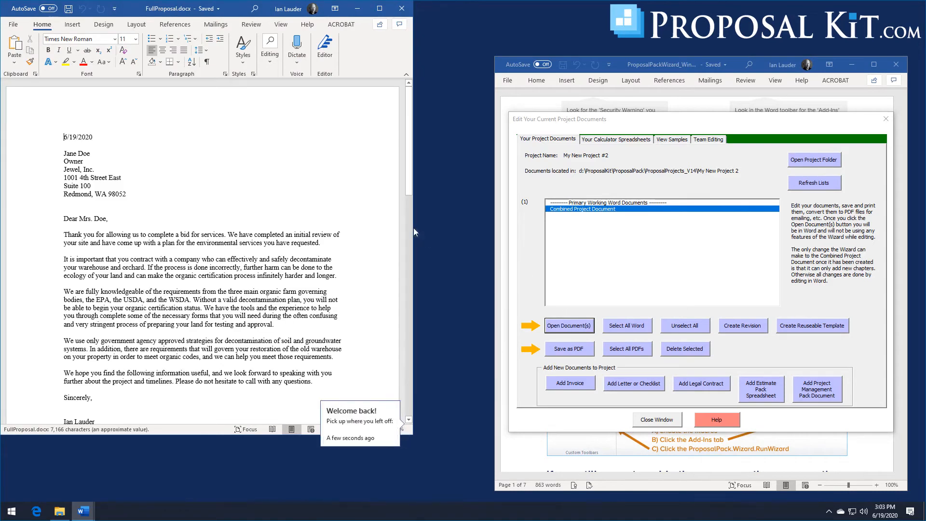
pyautogui.moveTo(231, 13); pyautogui.dragTo(604, 17)
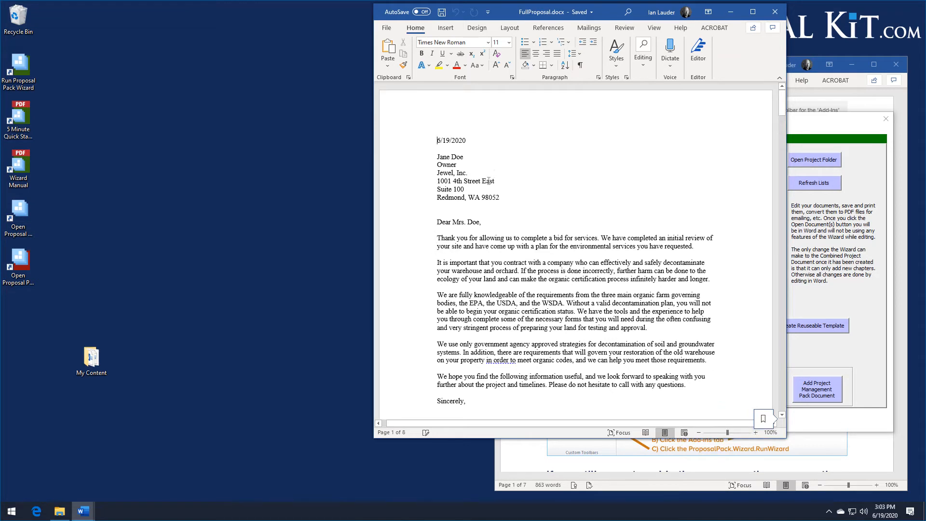
pyautogui.scroll(-2, 457, 347)
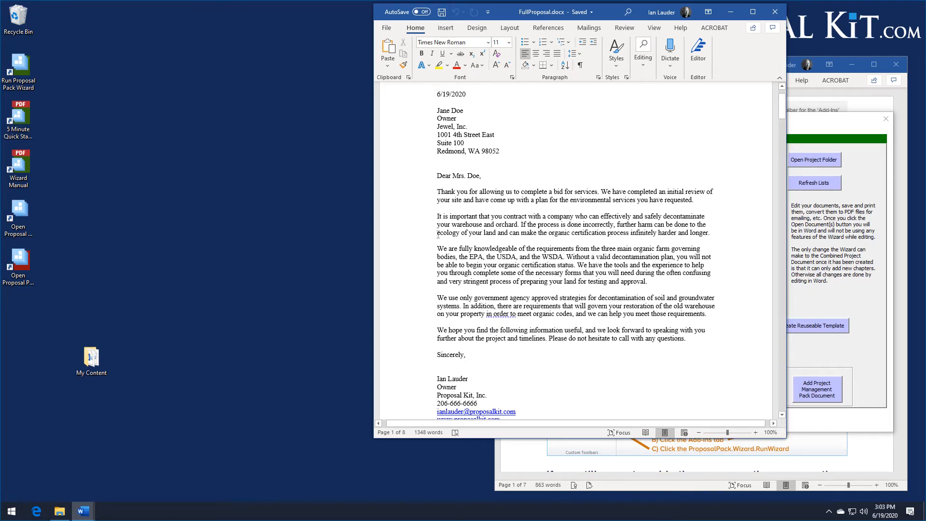
# Review the end of the cover letter, the title page and the Executive Summary in the combined proposal document
pyautogui.scroll(-15, 696, 284)
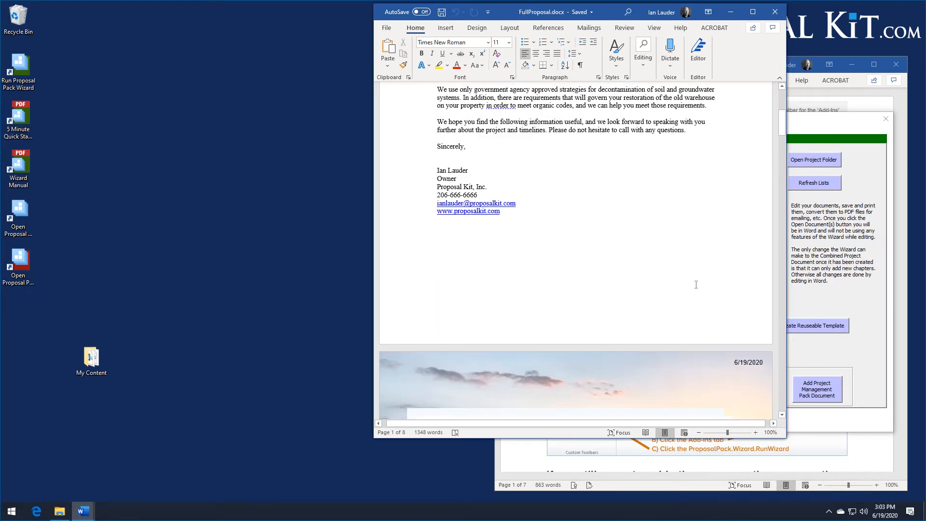
pyautogui.scroll(-3, 702, 291)
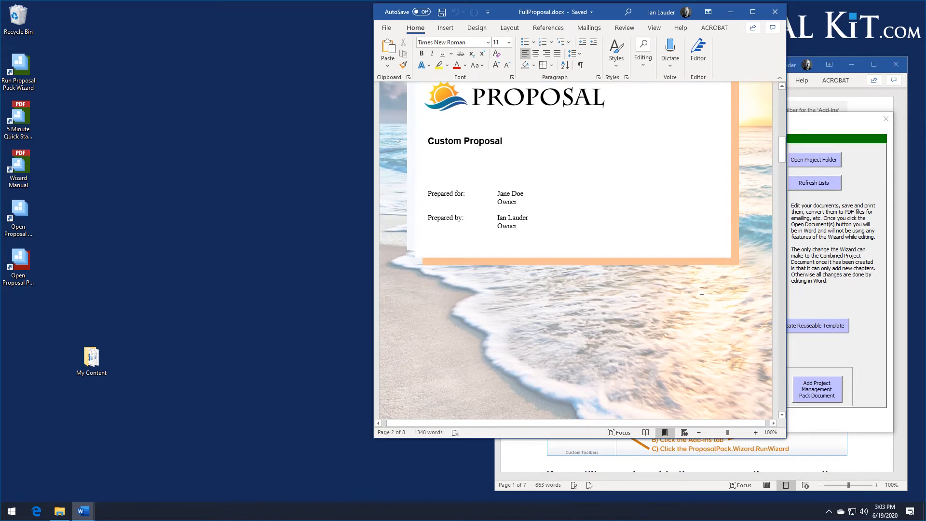
pyautogui.scroll(2, 657, 272)
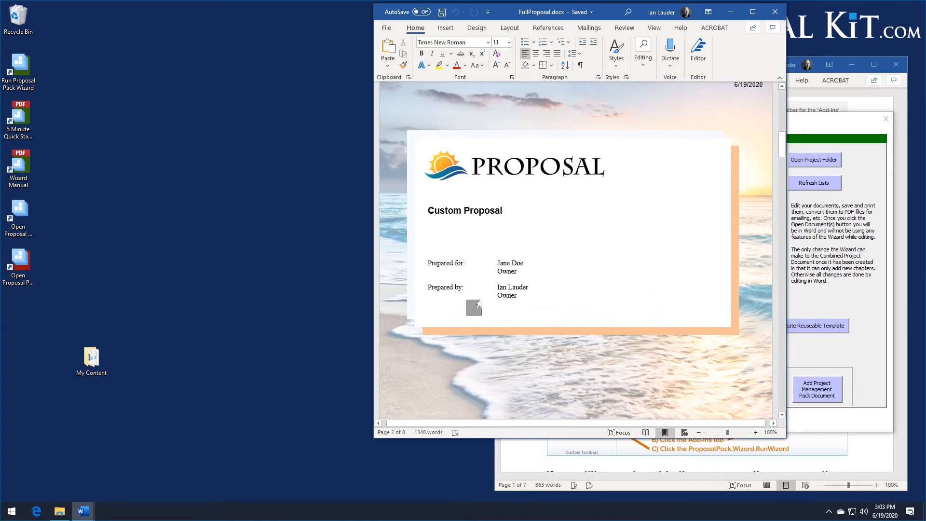
pyautogui.scroll(-7, 556, 328)
pyautogui.scroll(-7, 558, 331)
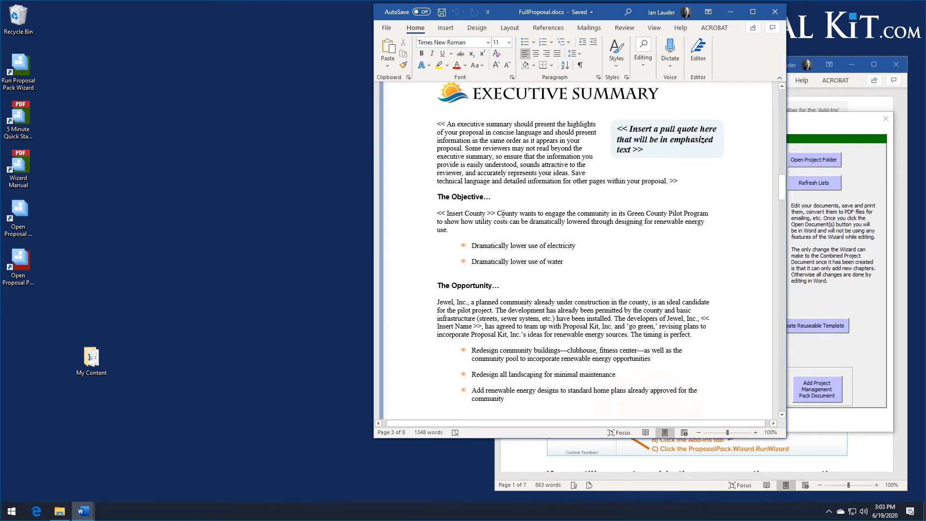
# Look through the remaining chapters to the last page of the proposal and close the document
pyautogui.moveTo(781, 186); pyautogui.dragTo(786, 310)
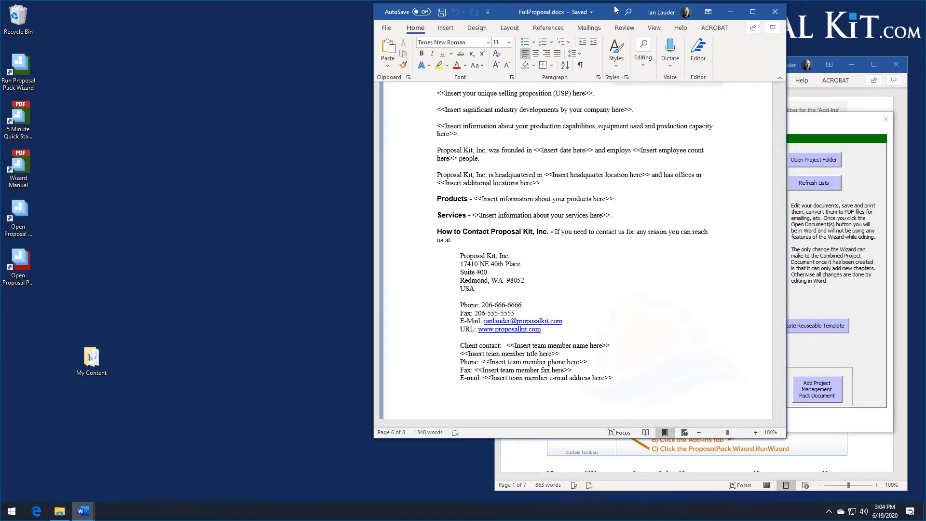
pyautogui.moveTo(611, 10); pyautogui.dragTo(302, 19)
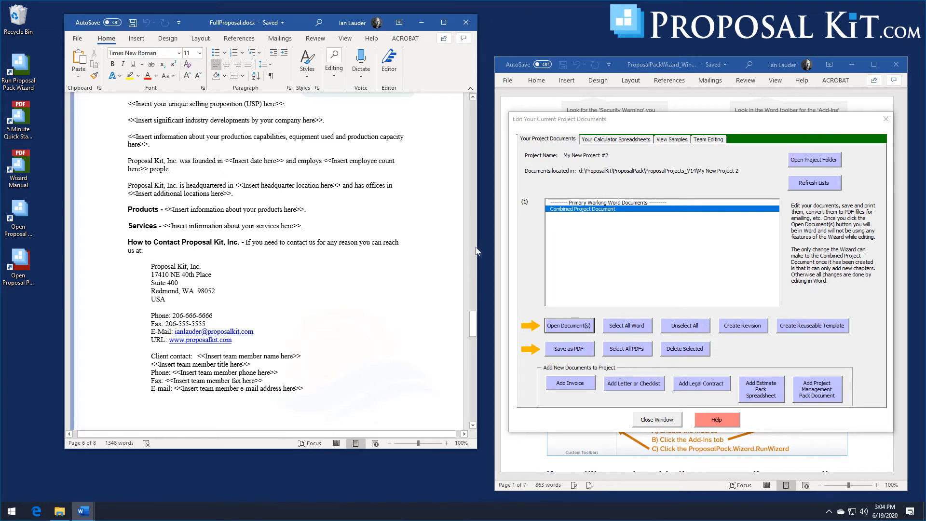
pyautogui.moveTo(473, 327); pyautogui.dragTo(480, 409)
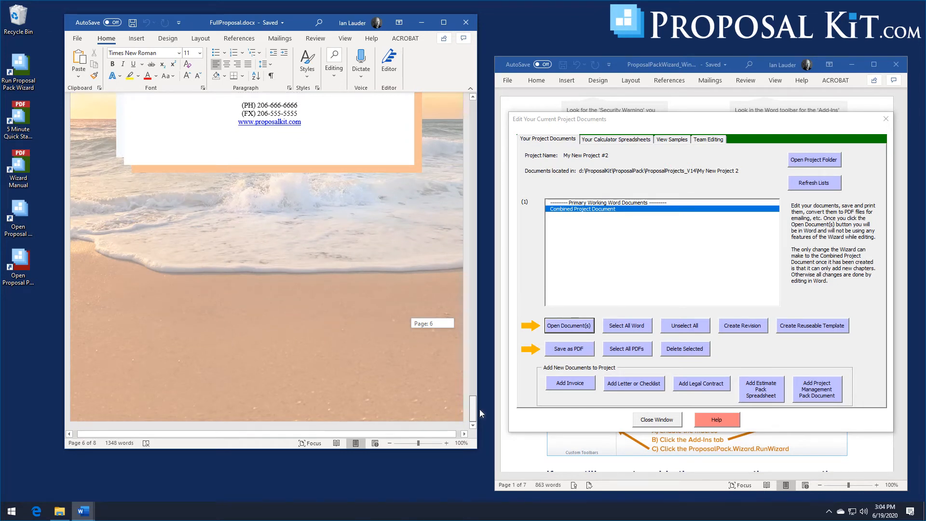
pyautogui.moveTo(479, 409); pyautogui.dragTo(479, 408)
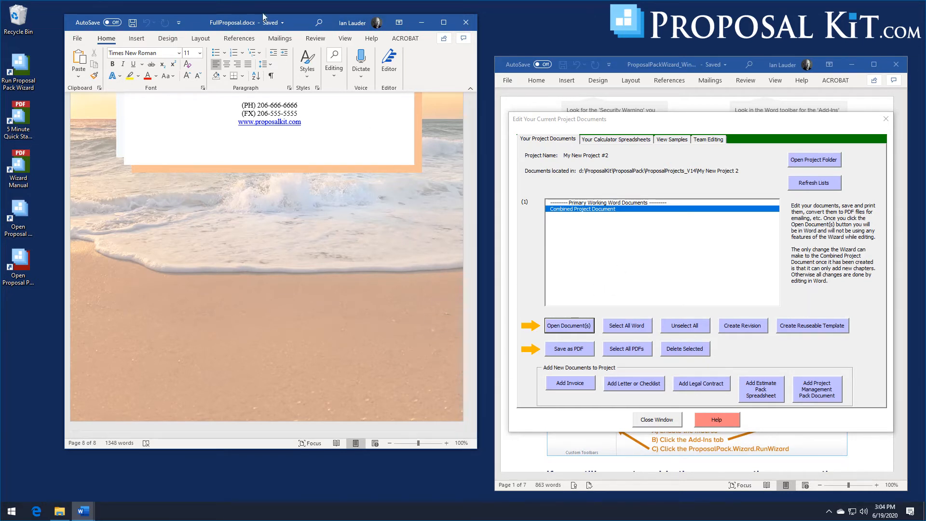
pyautogui.moveTo(293, 20); pyautogui.dragTo(299, 35)
pyautogui.moveTo(302, 108); pyautogui.dragTo(294, 38)
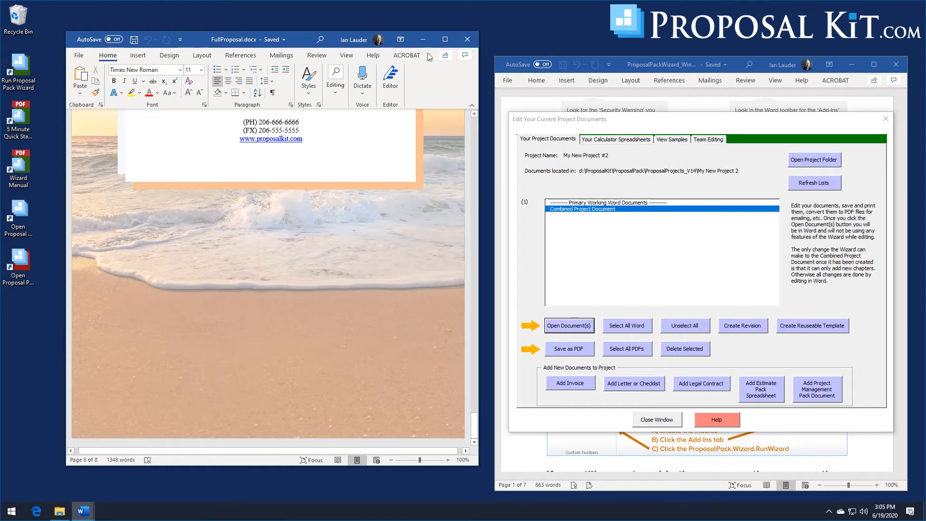
pyautogui.click(467, 40)
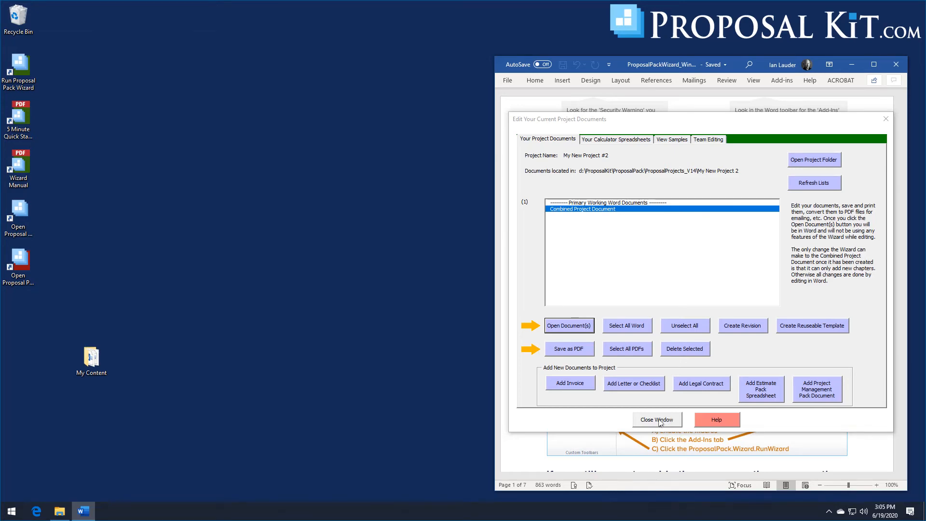
# Reopen My New Project #2 for editing and turn off merging company and client data with the templates
pyautogui.click(660, 419)
pyautogui.click(589, 171)
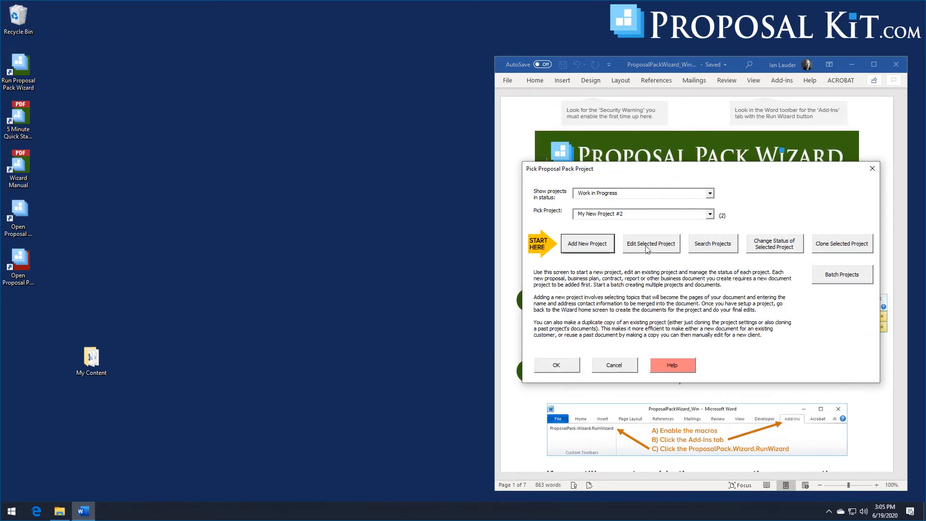
pyautogui.click(601, 247)
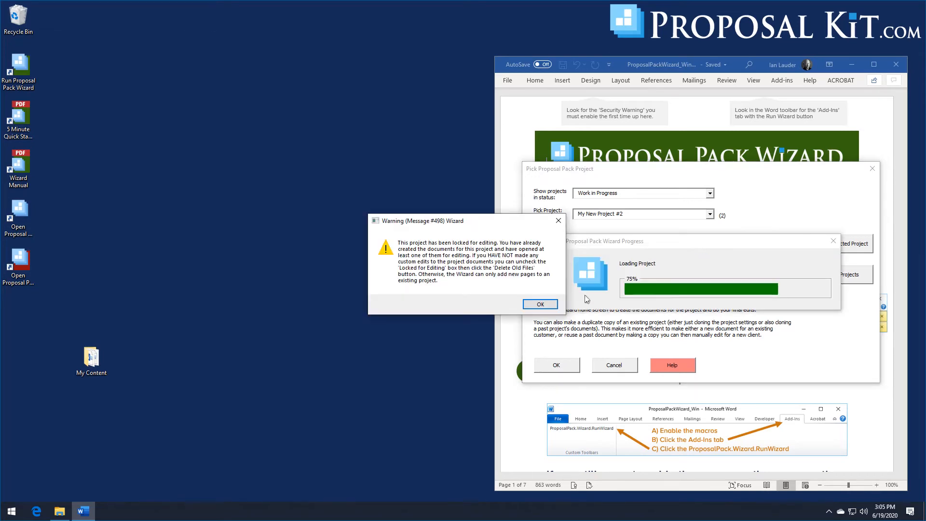
pyautogui.click(540, 304)
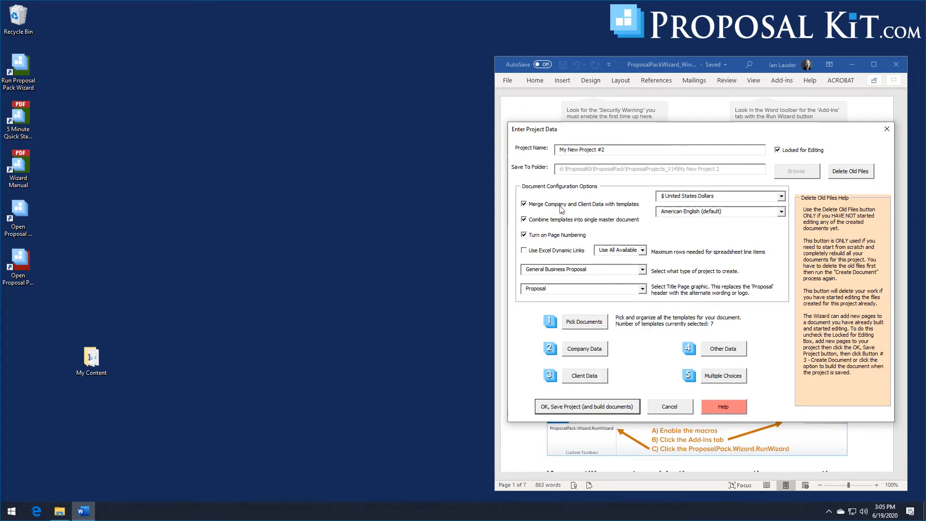
pyautogui.click(523, 205)
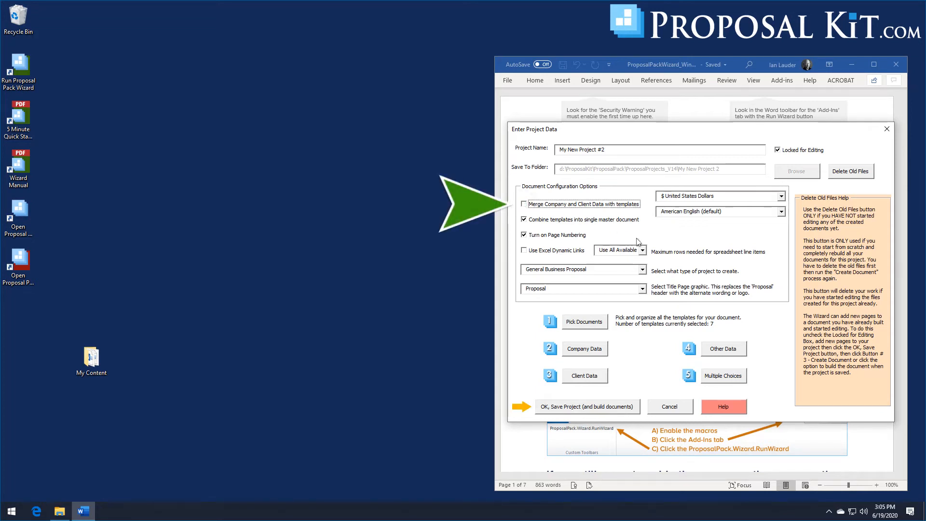
# Unlock the project for changes and delete its old document files
pyautogui.click(807, 151)
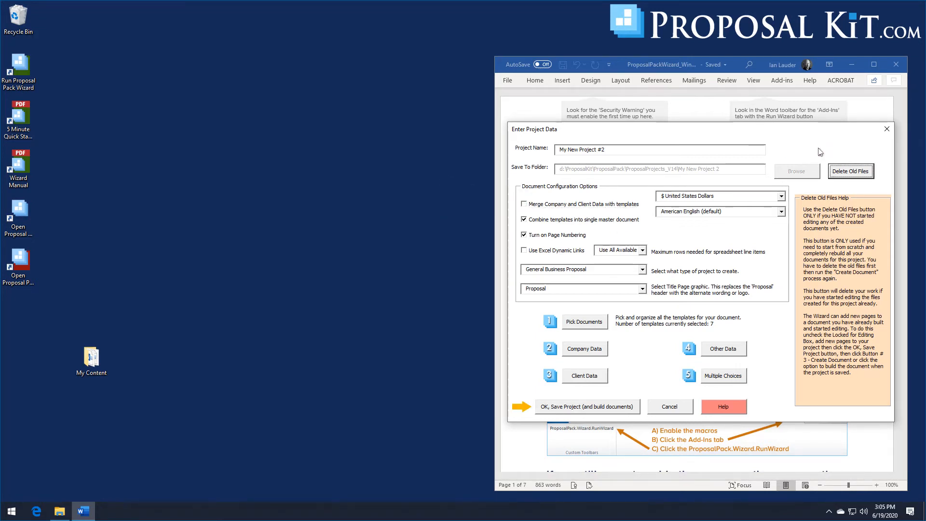
pyautogui.click(851, 175)
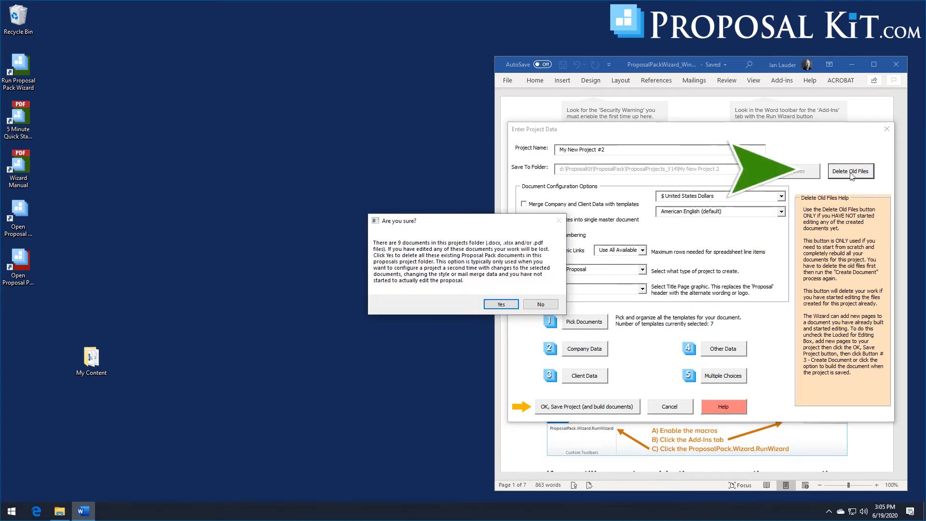
pyautogui.click(506, 304)
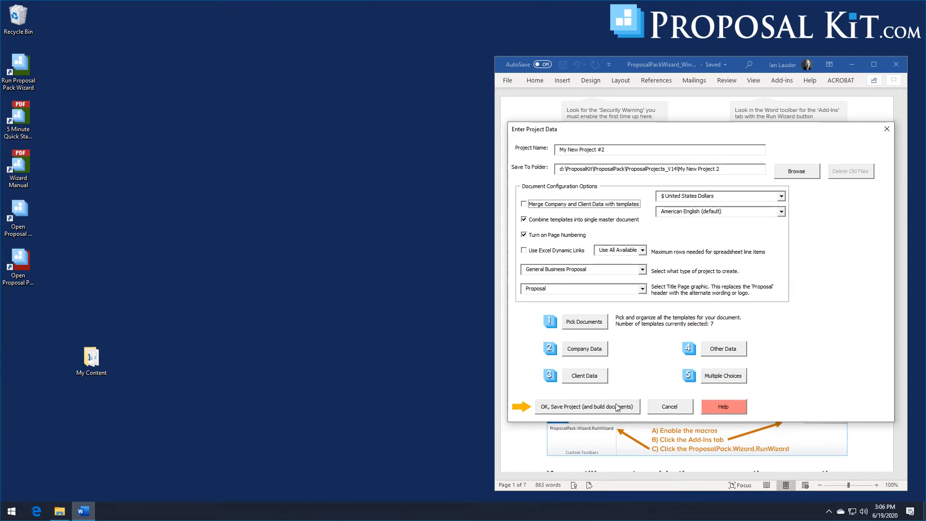
# Save the project, rebuild its documents without merged data and go to the project's document list
pyautogui.click(574, 411)
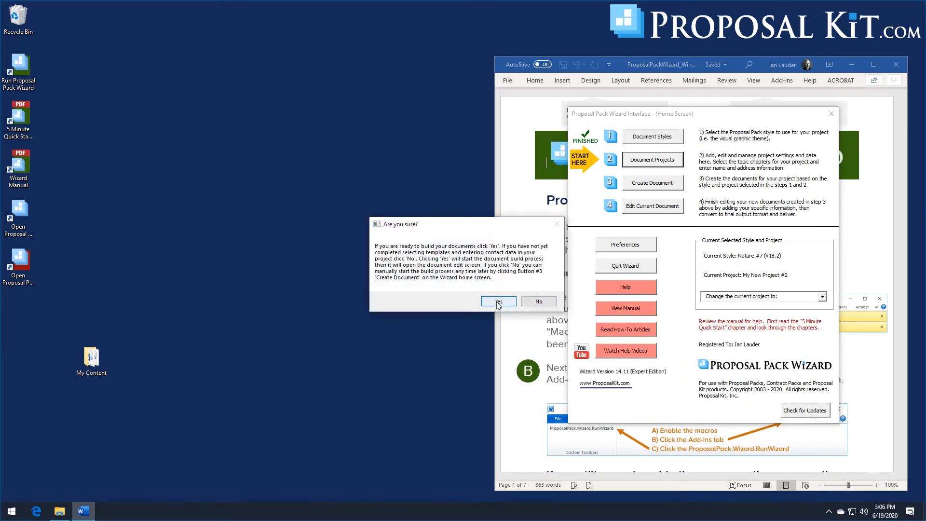
pyautogui.click(498, 302)
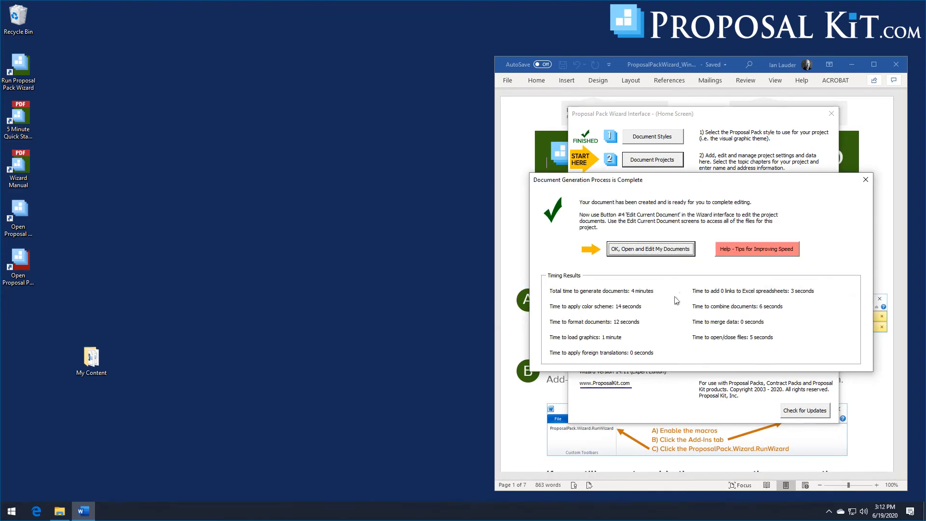
pyautogui.click(668, 248)
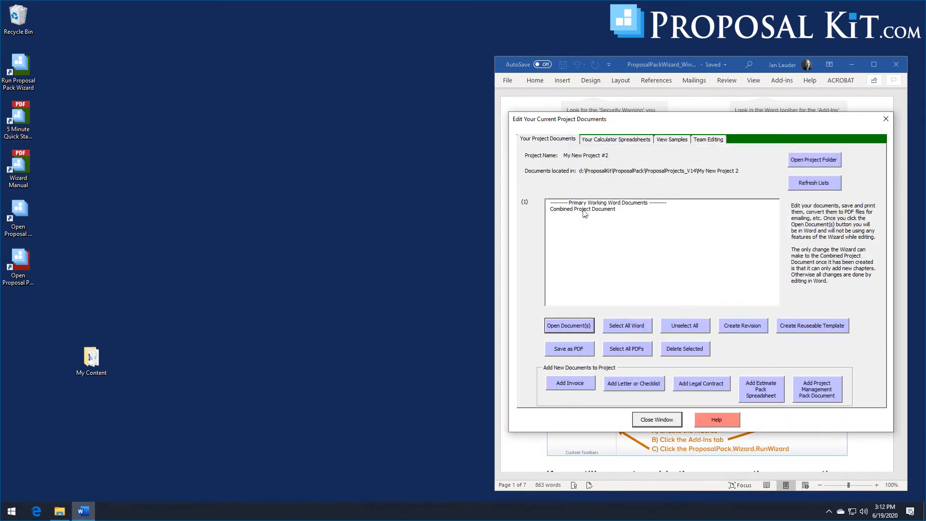
# Open the rebuilt Combined Project Document, check the merge fields in its cover letter and close it
pyautogui.click(583, 209)
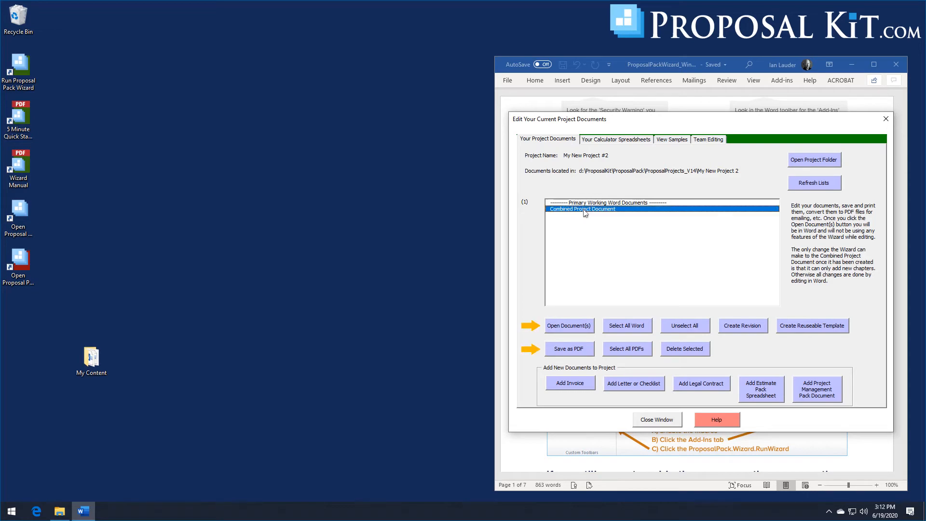
pyautogui.click(581, 324)
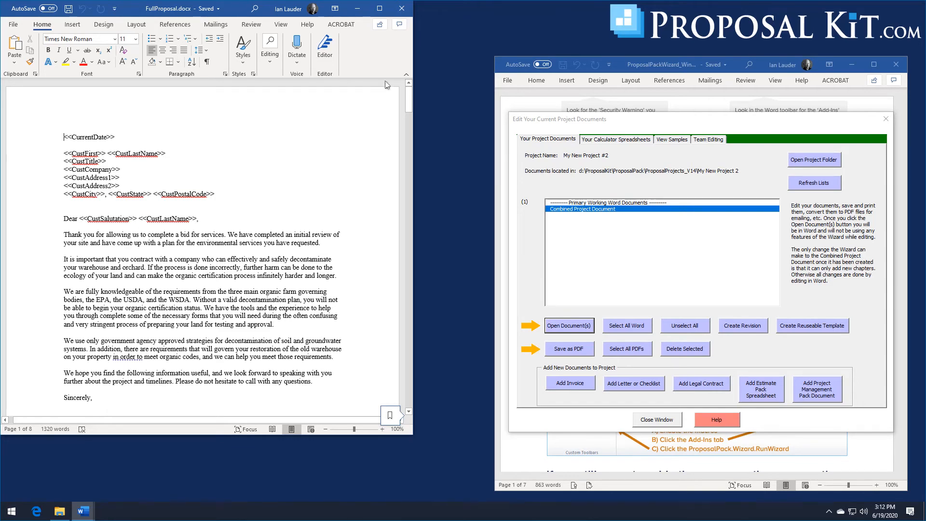
pyautogui.moveTo(408, 94)
pyautogui.mouseDown()
pyautogui.moveTo(415, 170)
pyautogui.moveTo(424, 137)
pyautogui.moveTo(424, 149)
pyautogui.moveTo(409, 147)
pyautogui.moveTo(420, 94)
pyautogui.moveTo(418, 396)
pyautogui.moveTo(418, 81)
pyautogui.mouseUp()
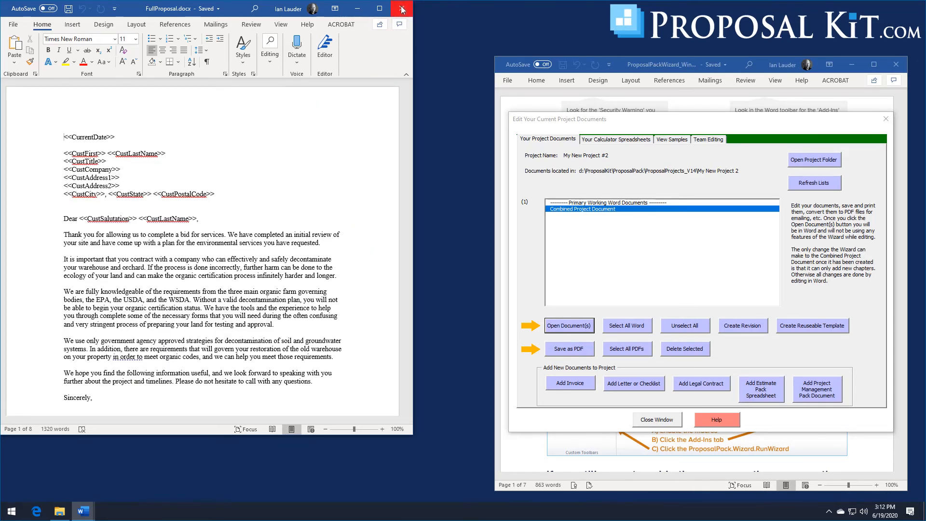
pyautogui.click(402, 9)
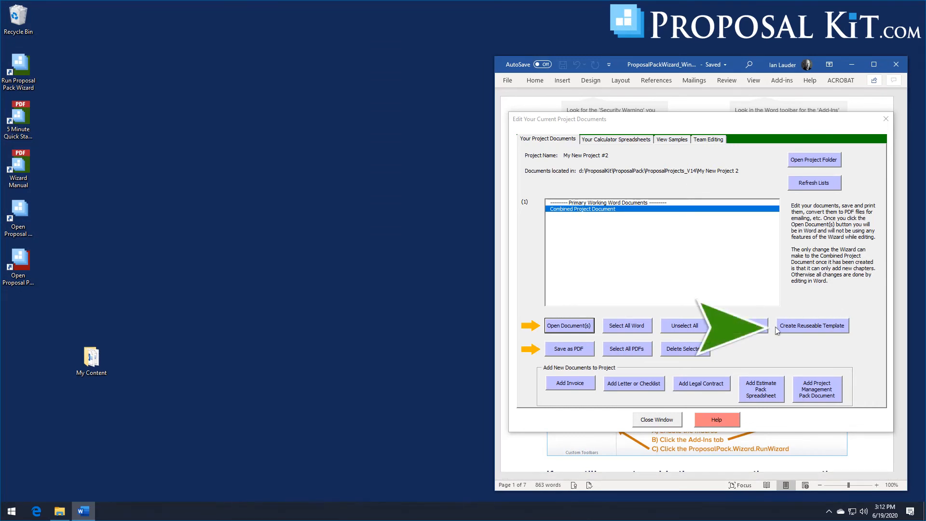
# Start adding the Combined Project Document as a reusable custom stand-alone template
pyautogui.click(820, 326)
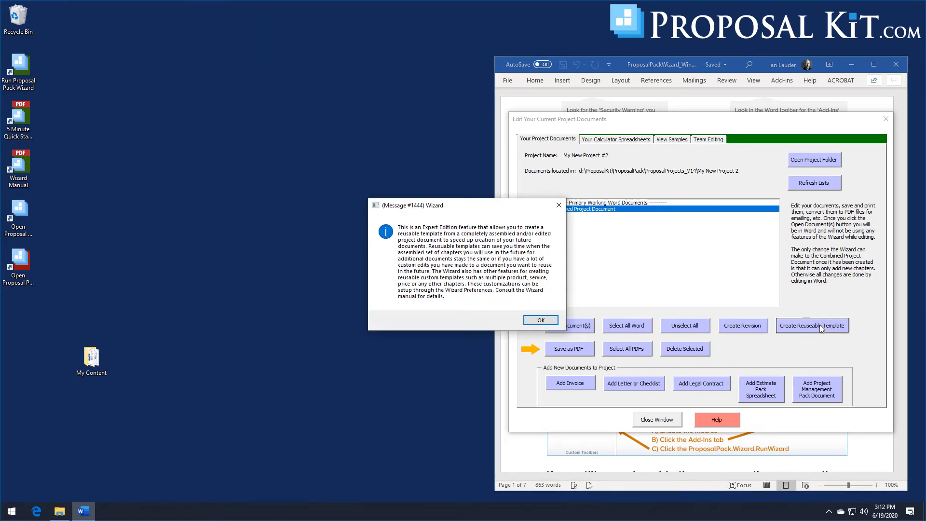
pyautogui.click(533, 320)
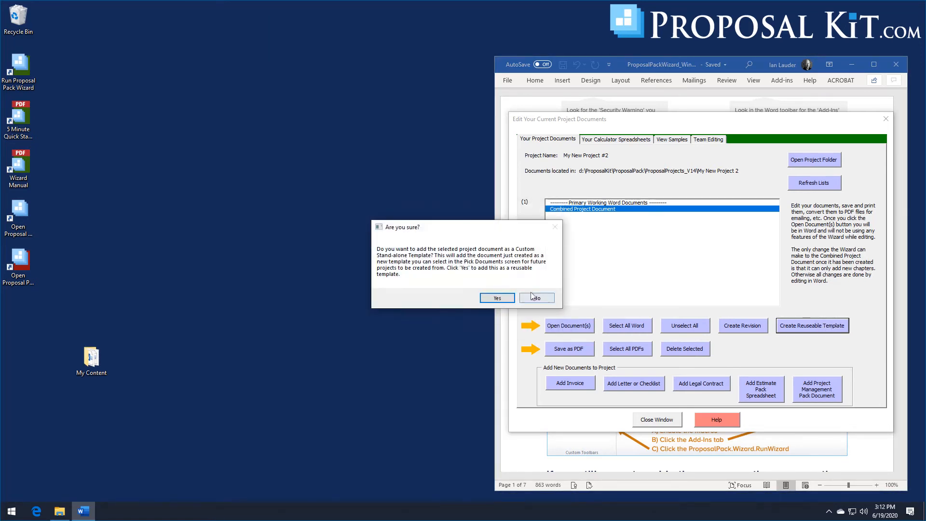
pyautogui.click(497, 298)
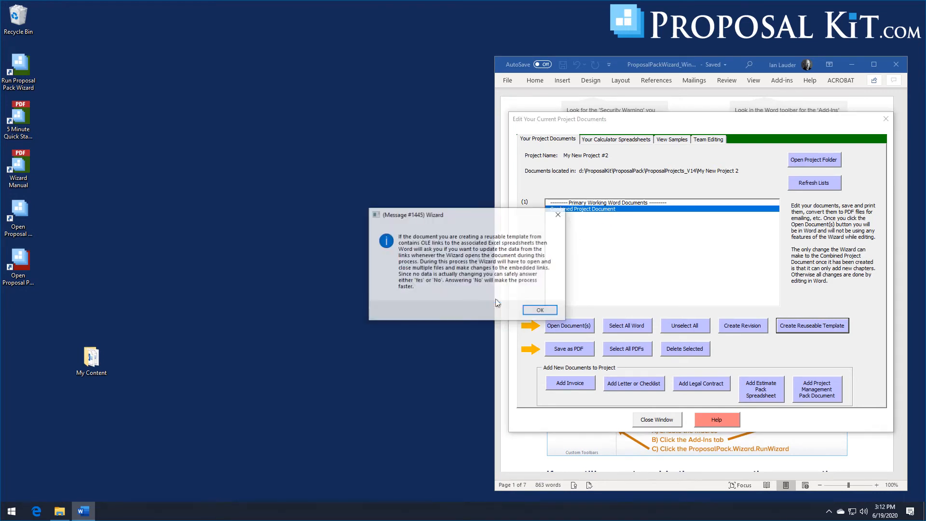
pyautogui.click(540, 310)
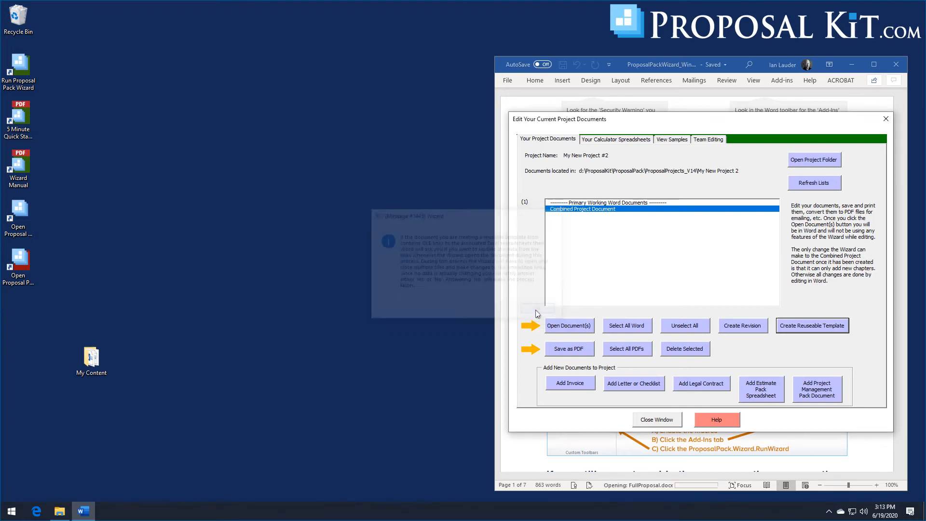
# Title the new template "My Custom Proposal", describe it as "My custom reusable propsal." and save it
pyautogui.write('My Custom Pr')
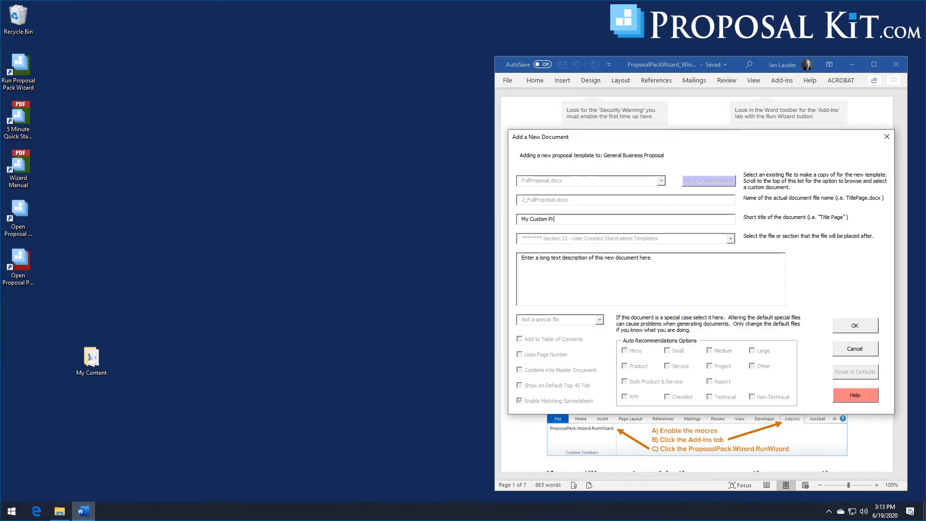
pyautogui.write('oposal')
pyautogui.moveTo(654, 258); pyautogui.dragTo(506, 263)
pyautogui.write('My custom p')
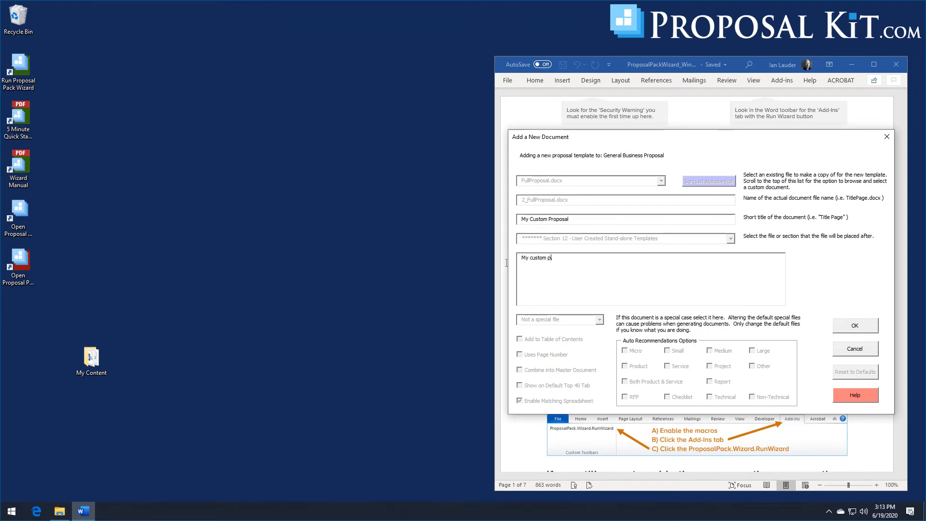
pyautogui.press('BackSpace')
pyautogui.write('reusable propsal.')
pyautogui.click(854, 325)
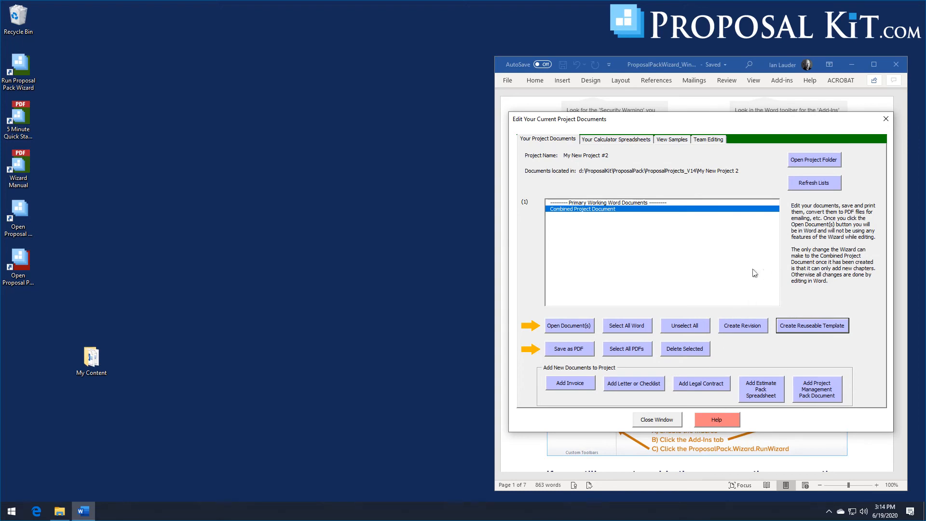
# Disable auto-populating new projects from a preset through the template picker of a new project, and discard that project
pyautogui.click(657, 420)
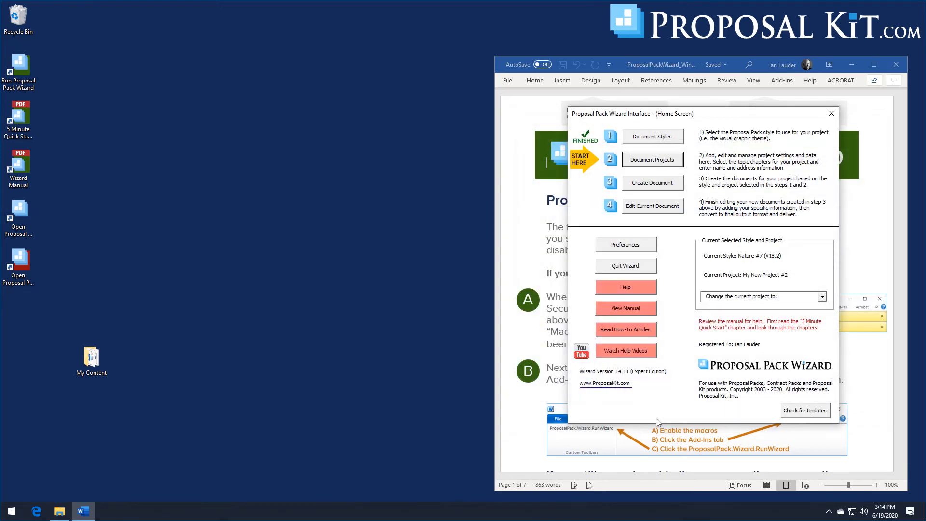
pyautogui.click(666, 164)
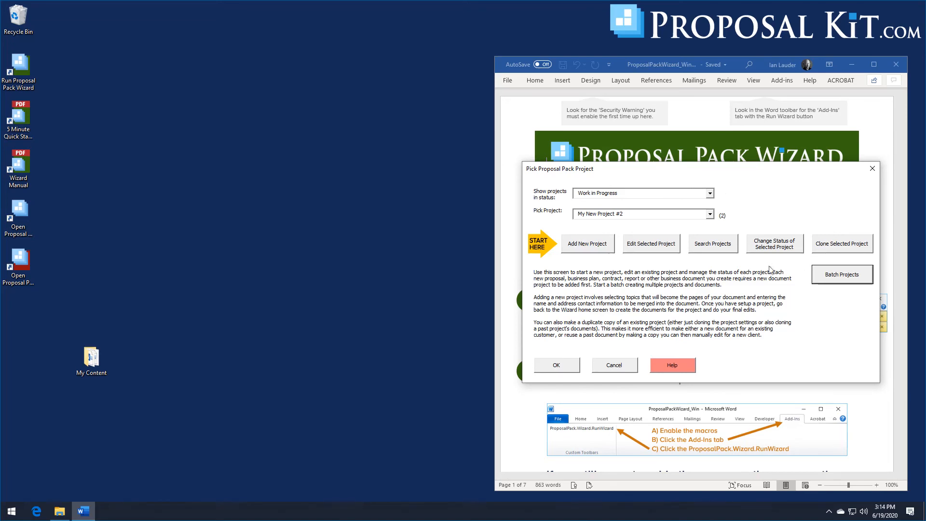
pyautogui.click(586, 248)
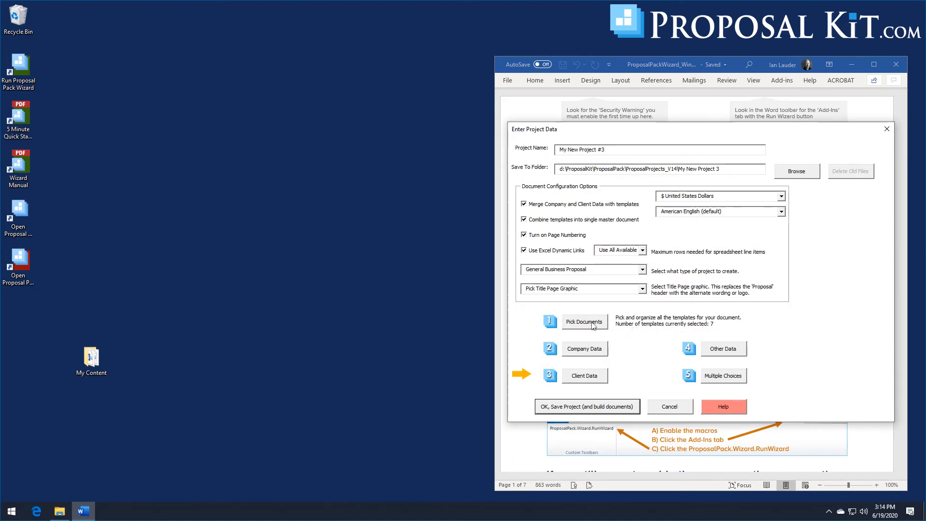
pyautogui.click(592, 324)
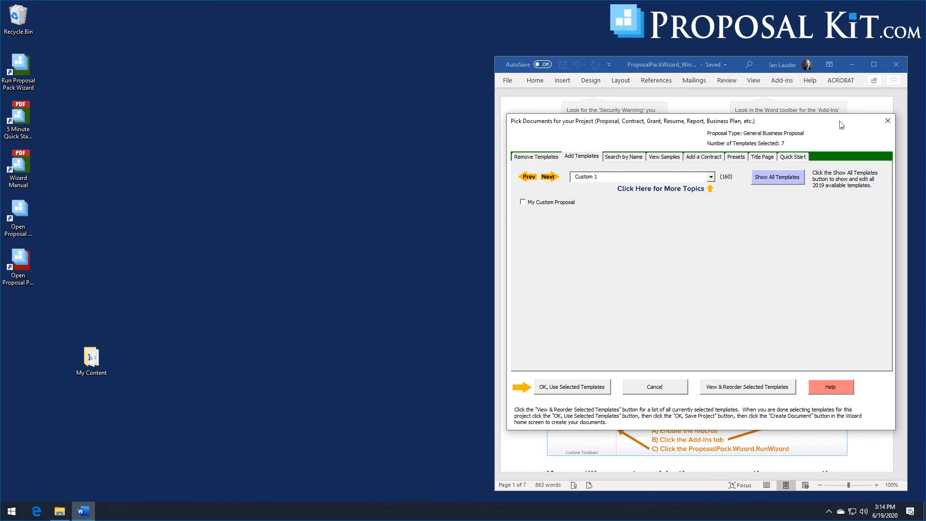
pyautogui.click(739, 159)
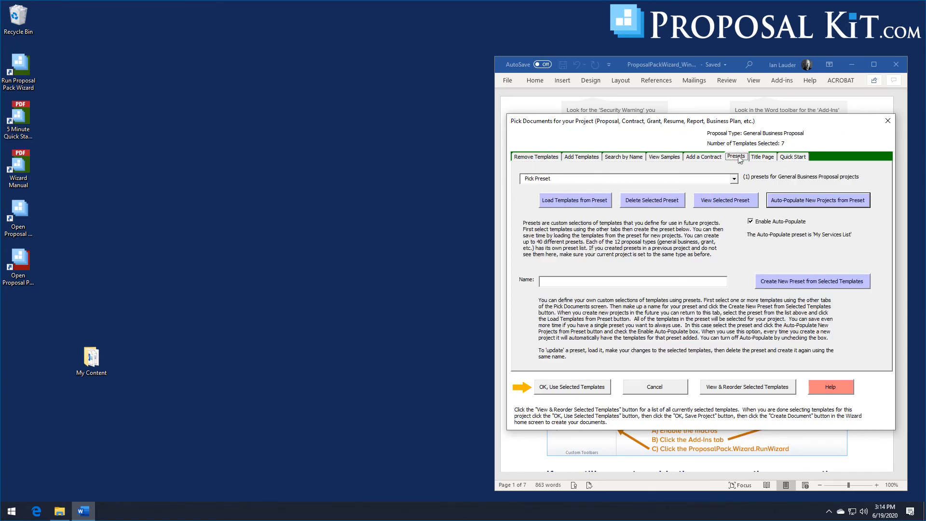
pyautogui.click(751, 222)
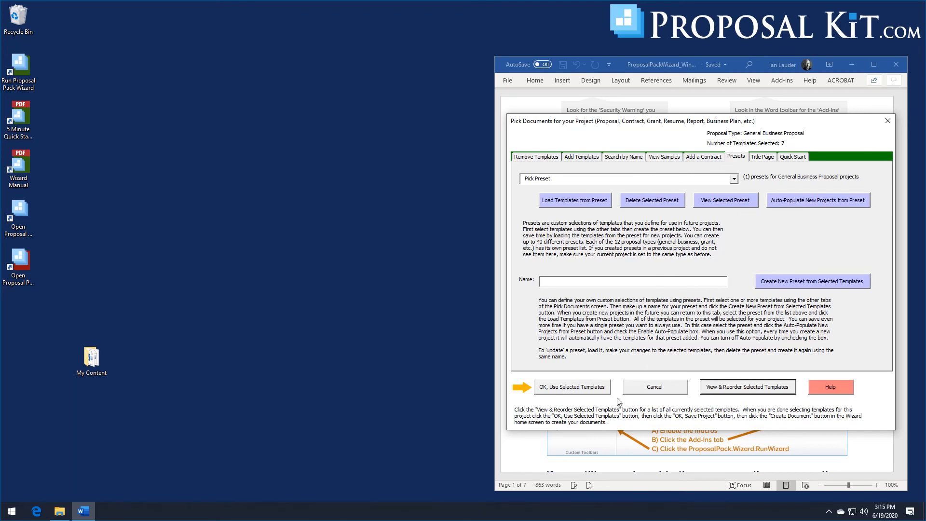
pyautogui.click(656, 388)
pyautogui.press('Return')
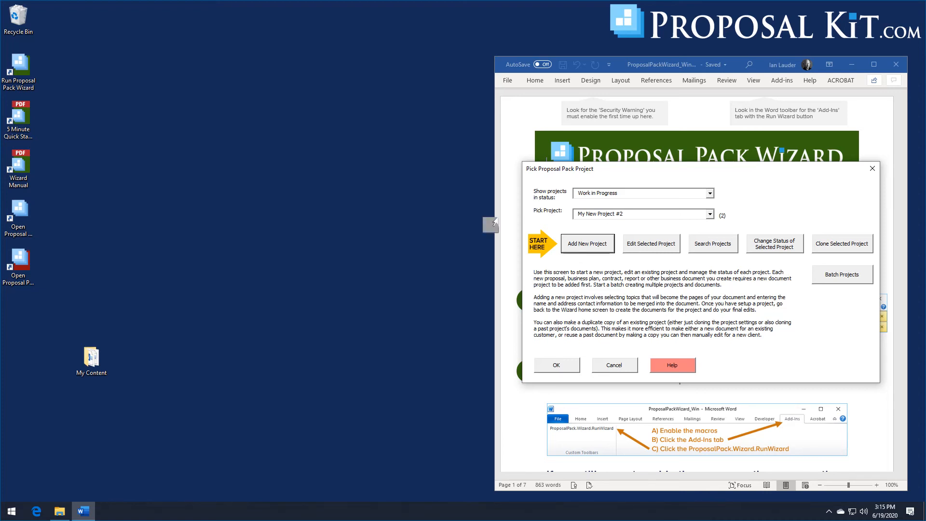
# Add the new project My New Project #3 and select the My Custom Proposal template as its only document
pyautogui.click(589, 245)
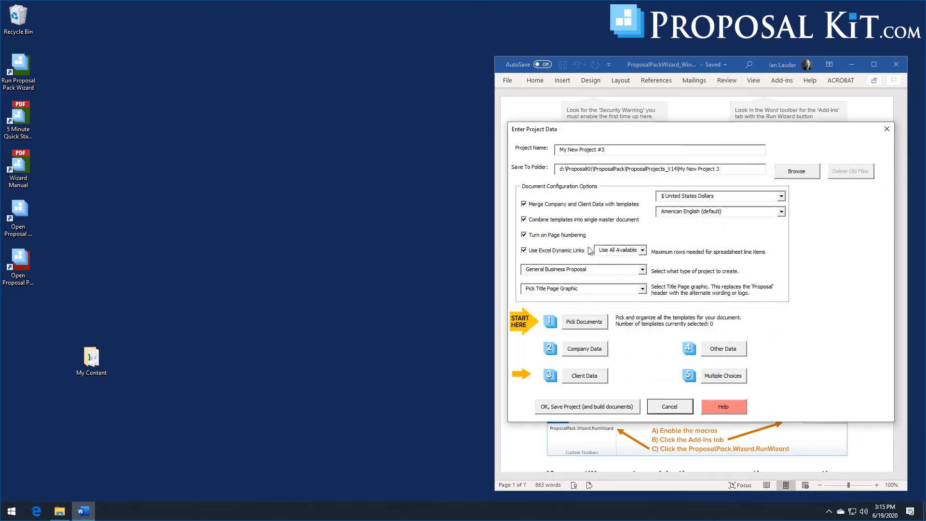
pyautogui.click(584, 323)
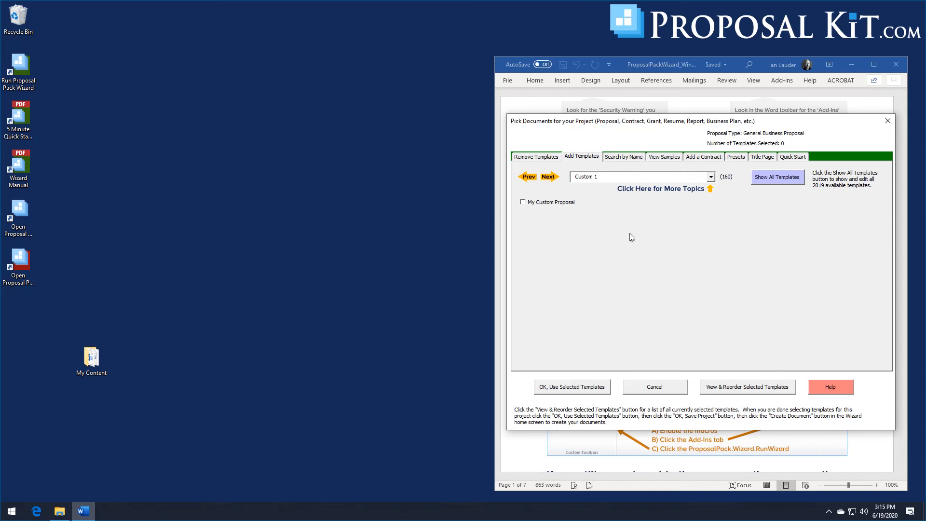
pyautogui.click(523, 203)
pyautogui.click(578, 387)
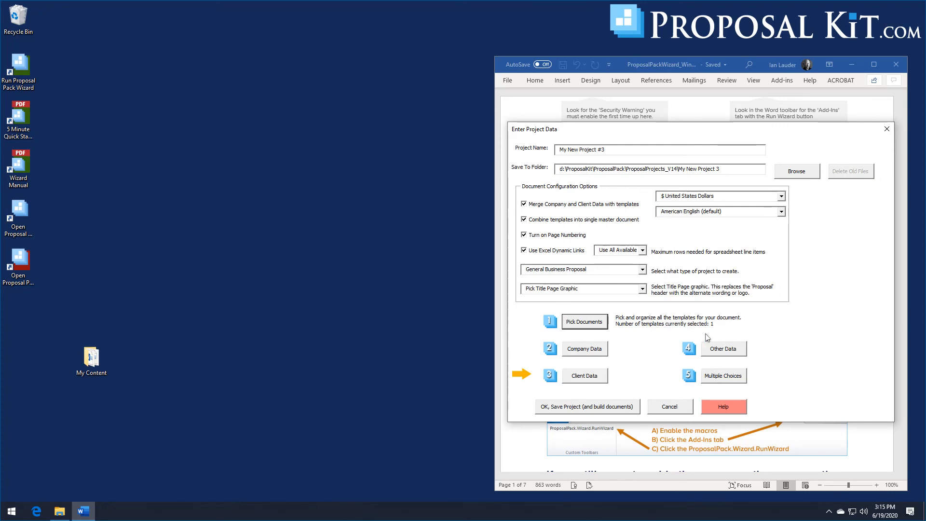
# Turn off Excel dynamic links for the project and populate its company data from a saved company record
pyautogui.click(584, 348)
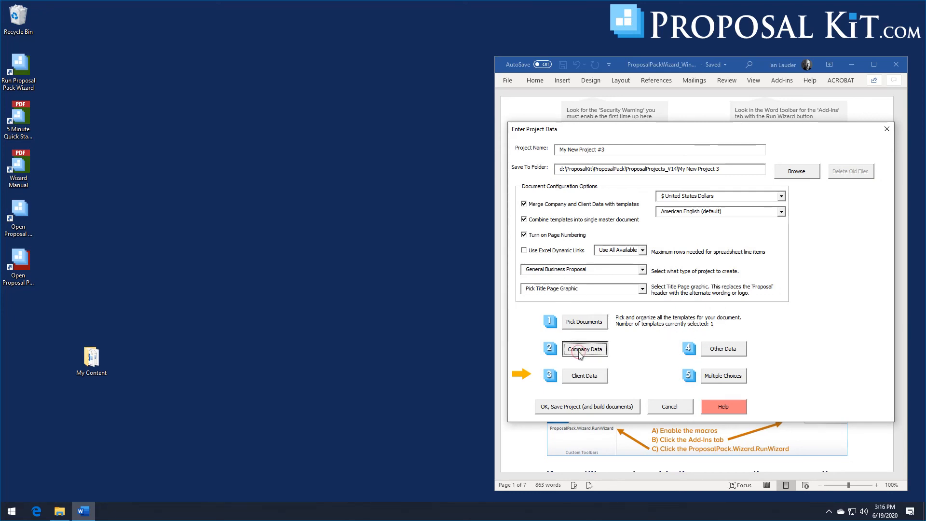
pyautogui.click(839, 189)
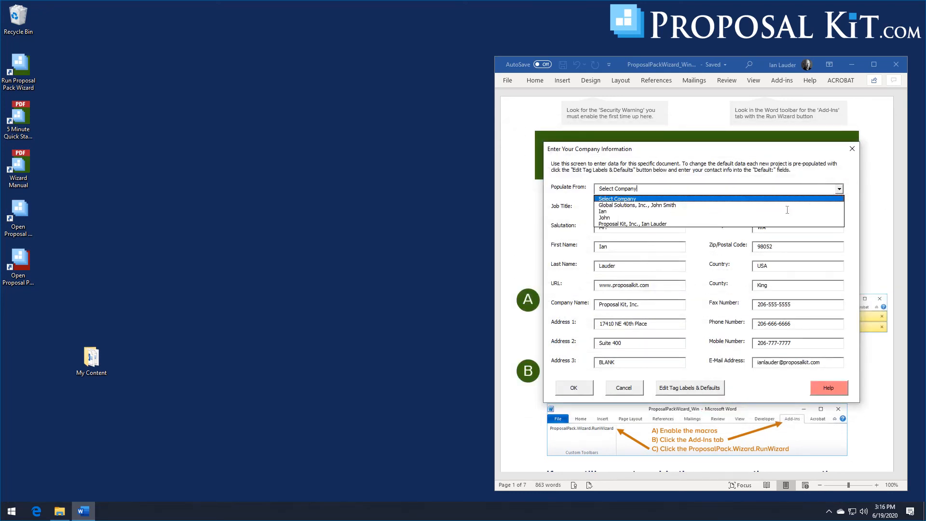
pyautogui.click(627, 213)
pyautogui.click(574, 387)
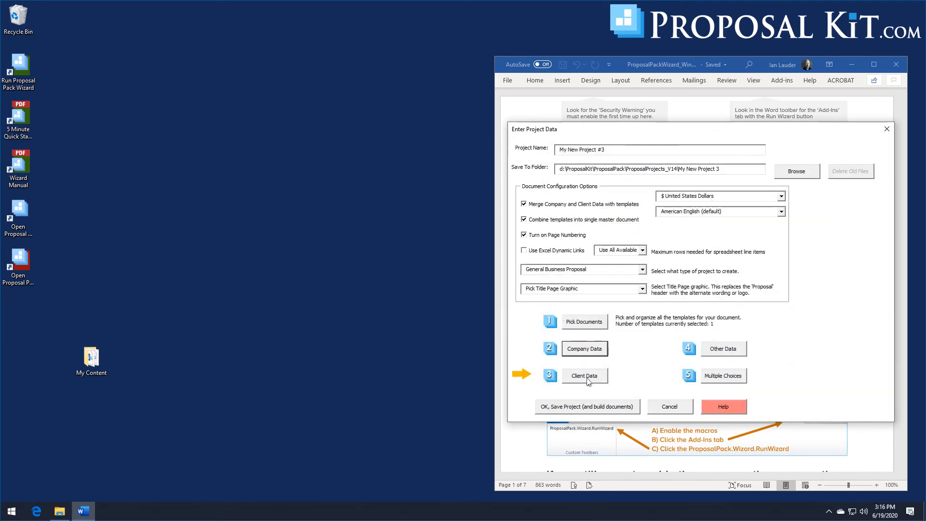
# Populate the client data from the saved Jewel, Inc. record and set the proposal title to "Services Proposal"
pyautogui.click(586, 377)
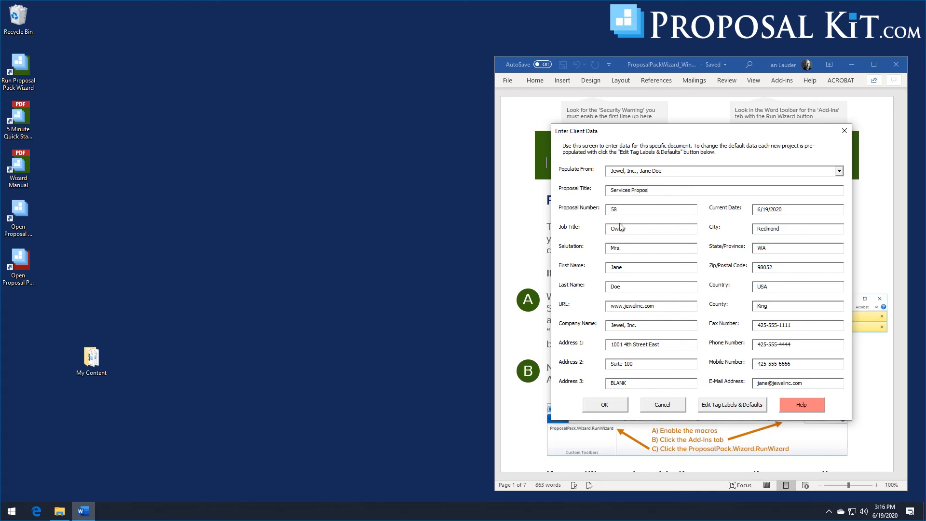
pyautogui.click(604, 406)
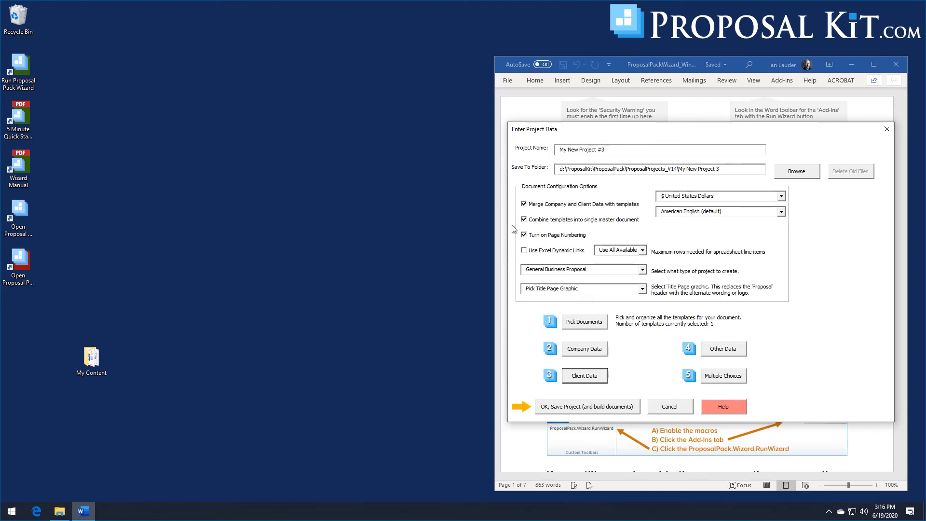
# Save the project, build its documents and open the resulting My Custom Proposal document in Word
pyautogui.click(582, 408)
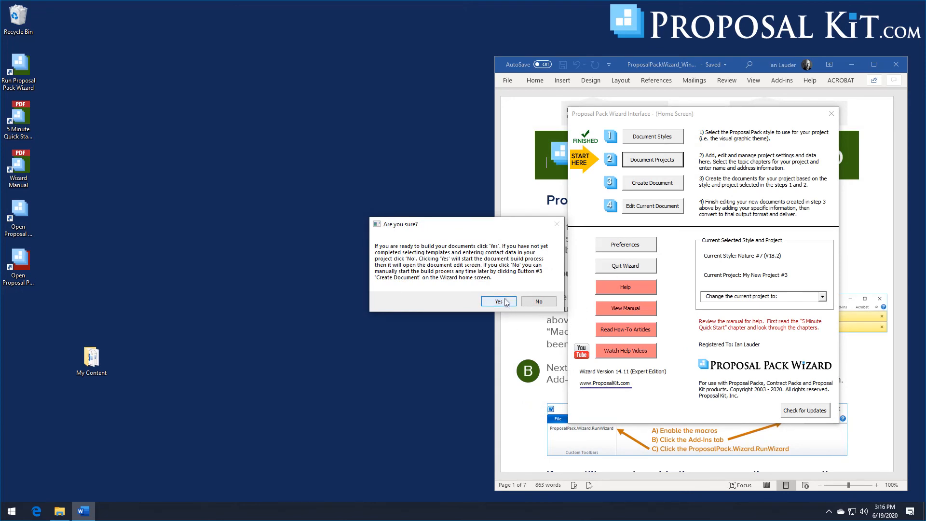
pyautogui.click(499, 301)
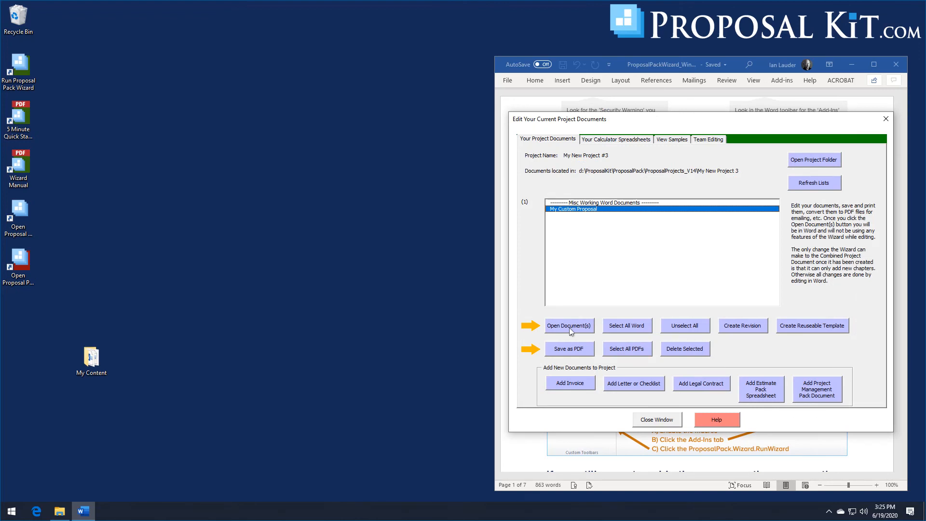
pyautogui.click(569, 326)
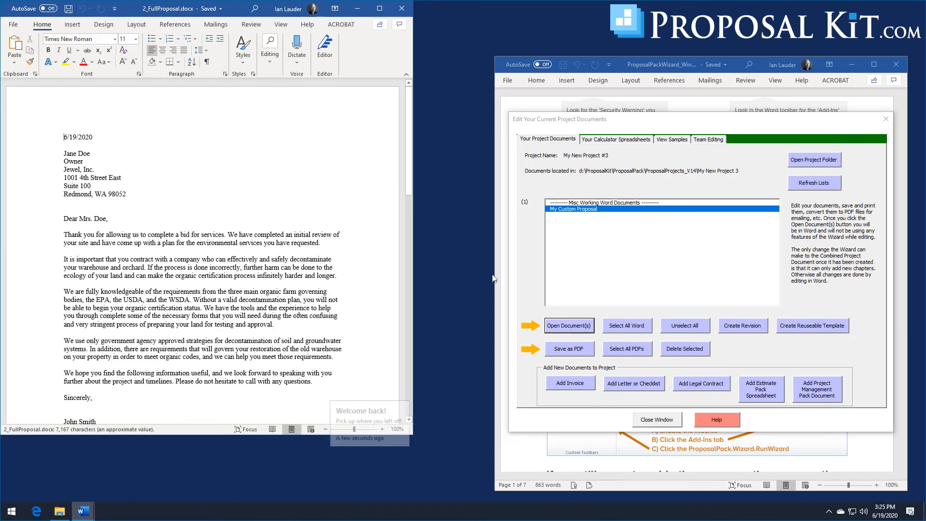
pyautogui.moveTo(240, 9); pyautogui.dragTo(305, 20)
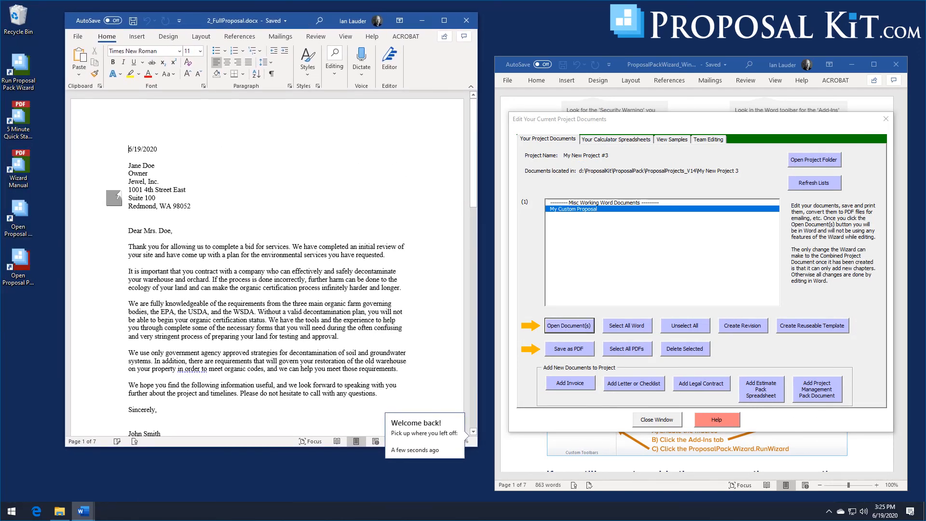